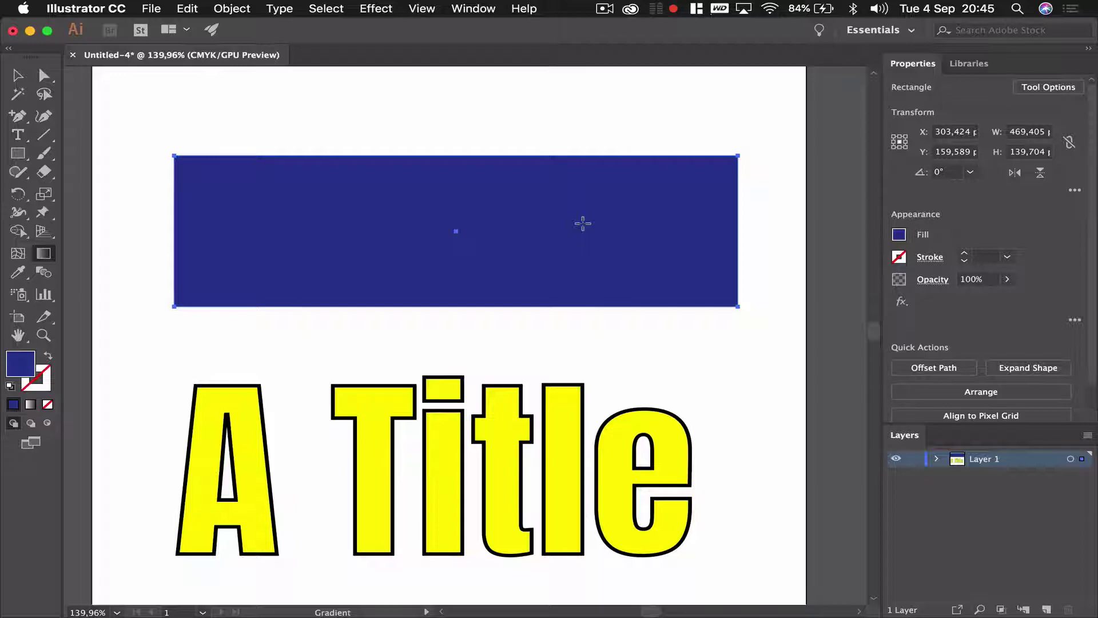
Move the navy rectangle up and left, then fill it with the White, Black gradient swatch
{"action": "left_click", "coordinate": [18, 75]}
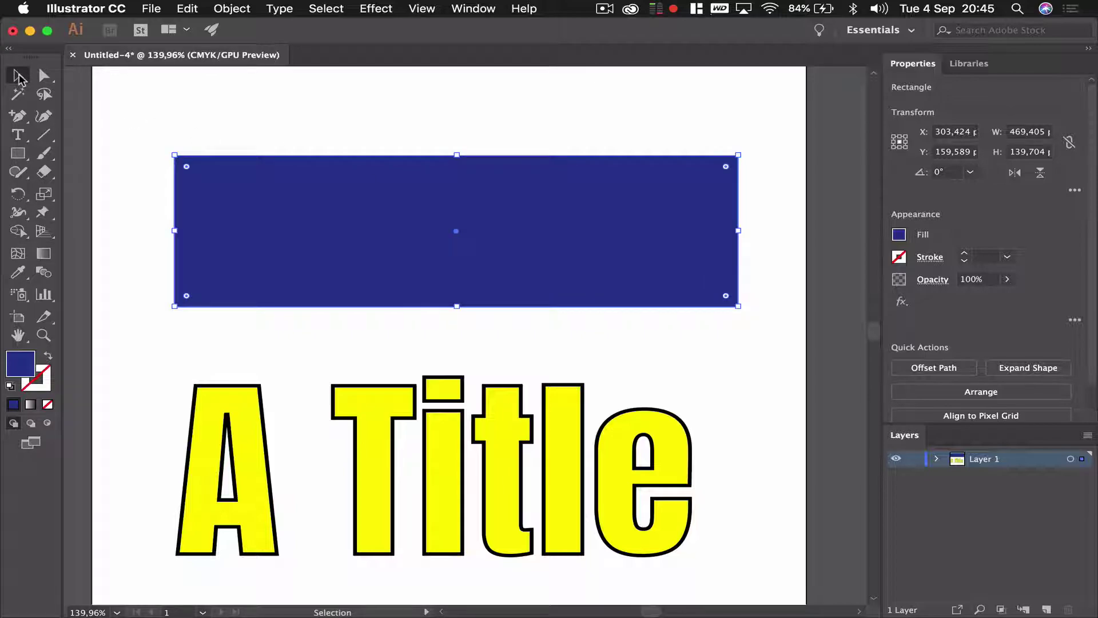
{"action": "left_click_drag", "start_coordinate": [376, 213], "coordinate": [362, 186]}
{"action": "left_click", "coordinate": [899, 235]}
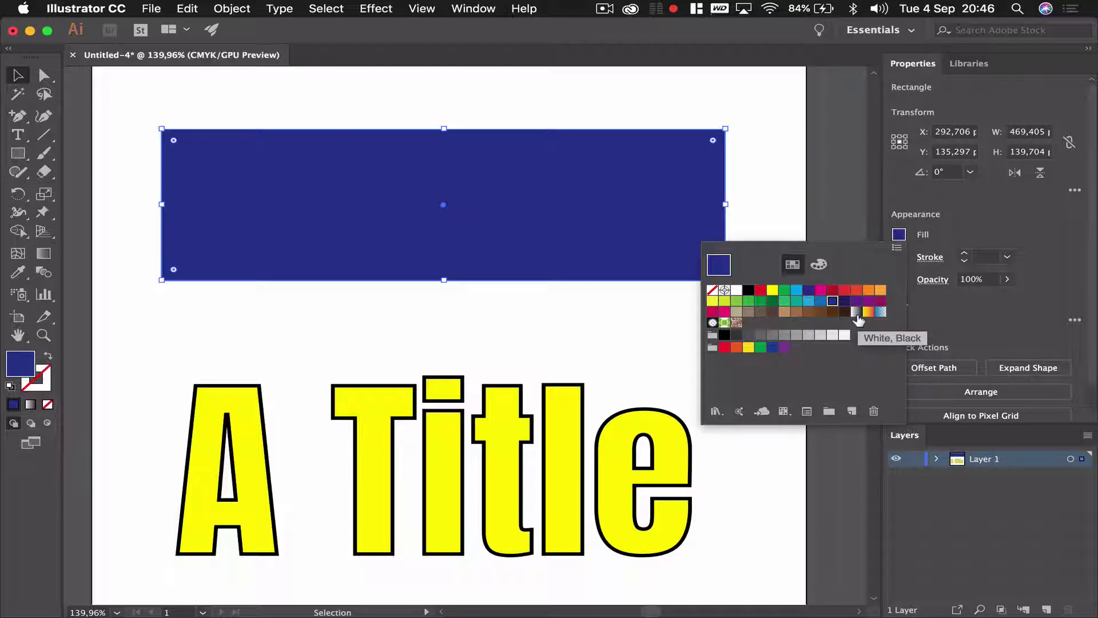
{"action": "left_click", "coordinate": [857, 313]}
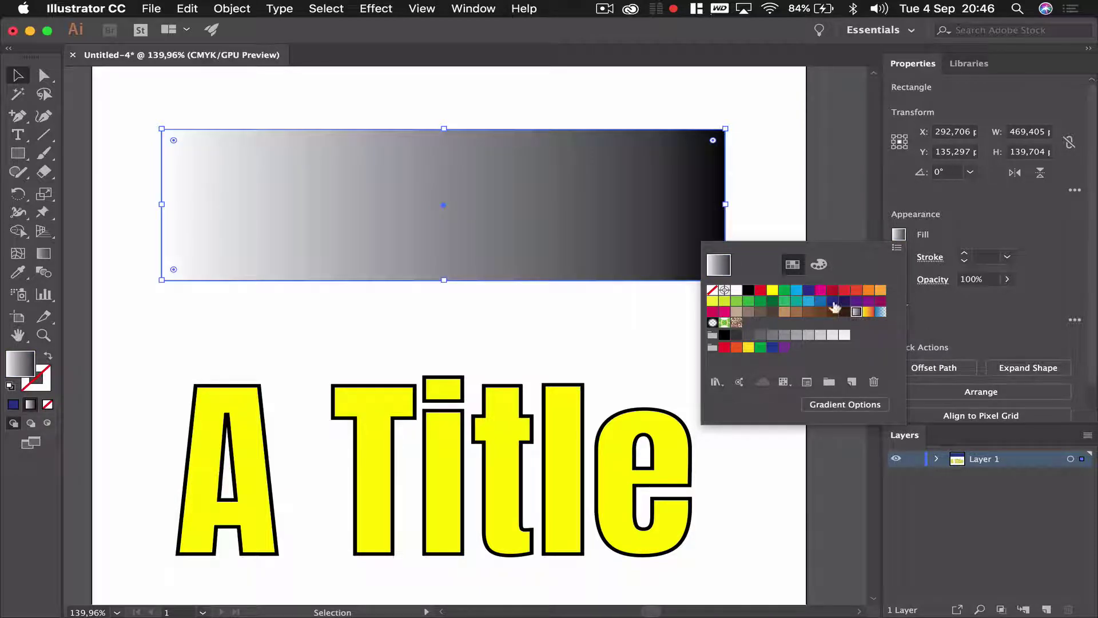
{"action": "left_click", "coordinate": [530, 282]}
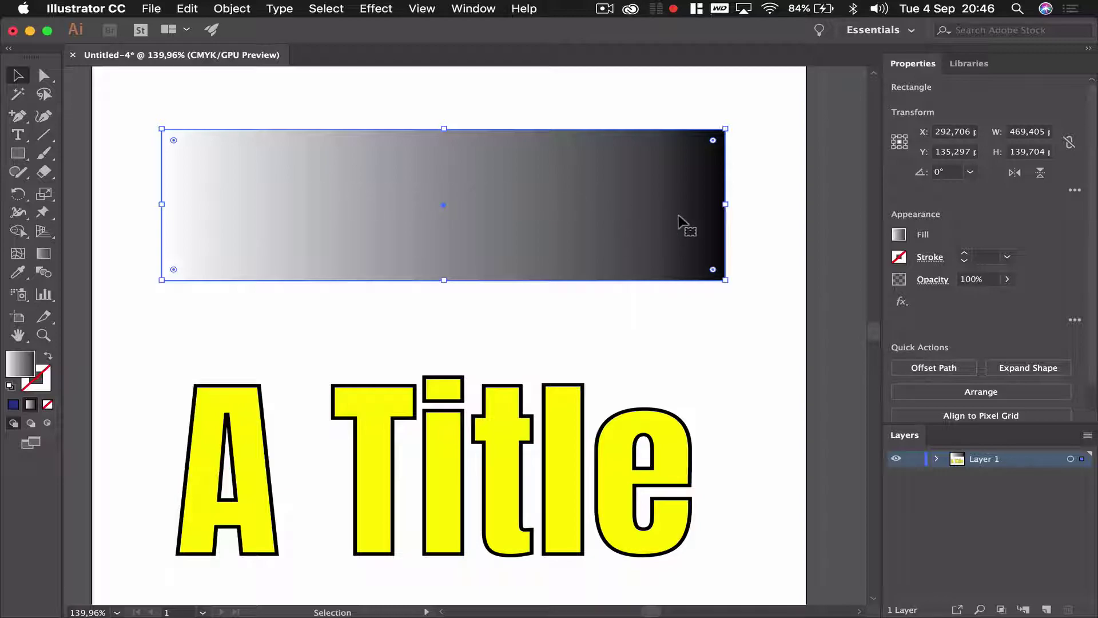
Set the rectangle's fill back to solid dark blue
{"action": "left_click", "coordinate": [901, 235]}
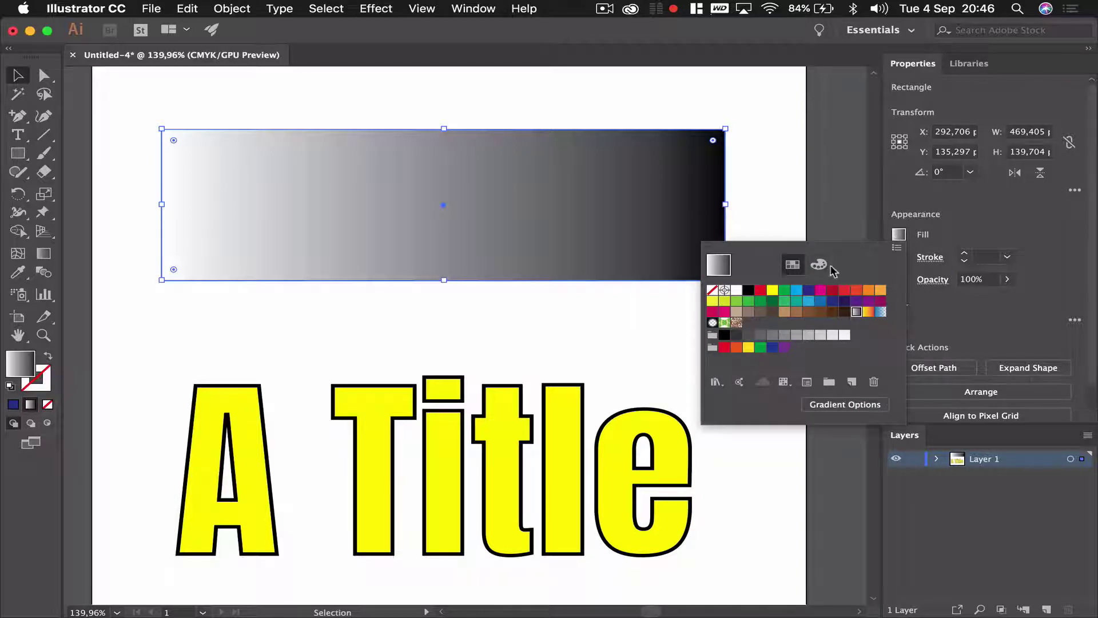
{"action": "left_click", "coordinate": [811, 290]}
{"action": "left_click", "coordinate": [983, 210]}
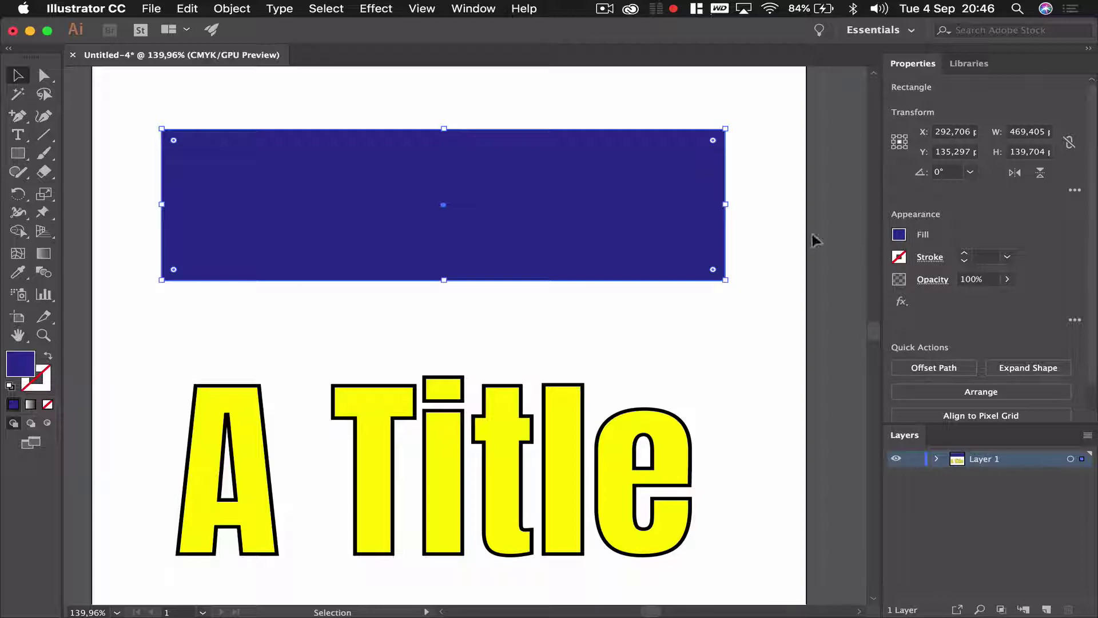
Show the Gradient panel from the Window menu, move it higher, and select the Gradient tool
{"action": "left_click", "coordinate": [468, 7]}
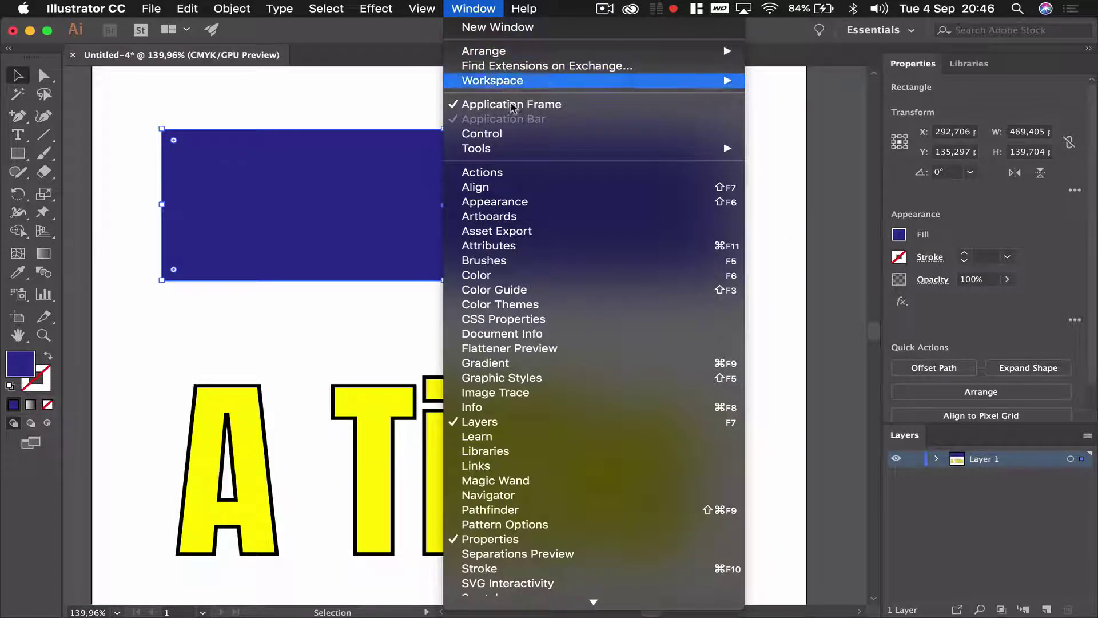
{"action": "left_click", "coordinate": [552, 366]}
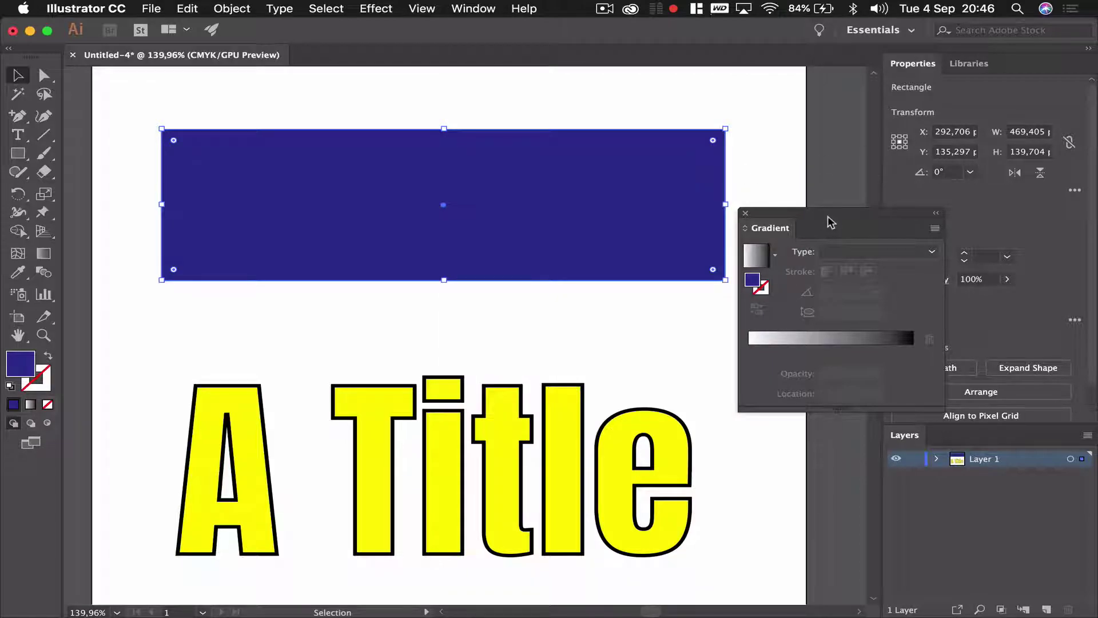
{"action": "left_click_drag", "start_coordinate": [832, 222], "coordinate": [829, 119]}
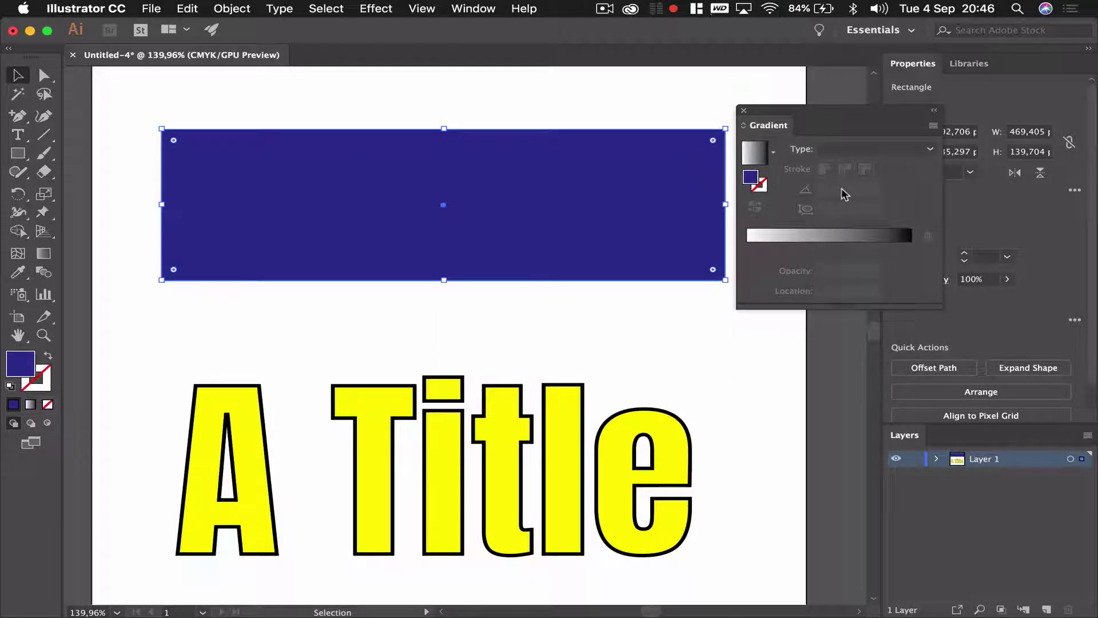
{"action": "left_click", "coordinate": [44, 254]}
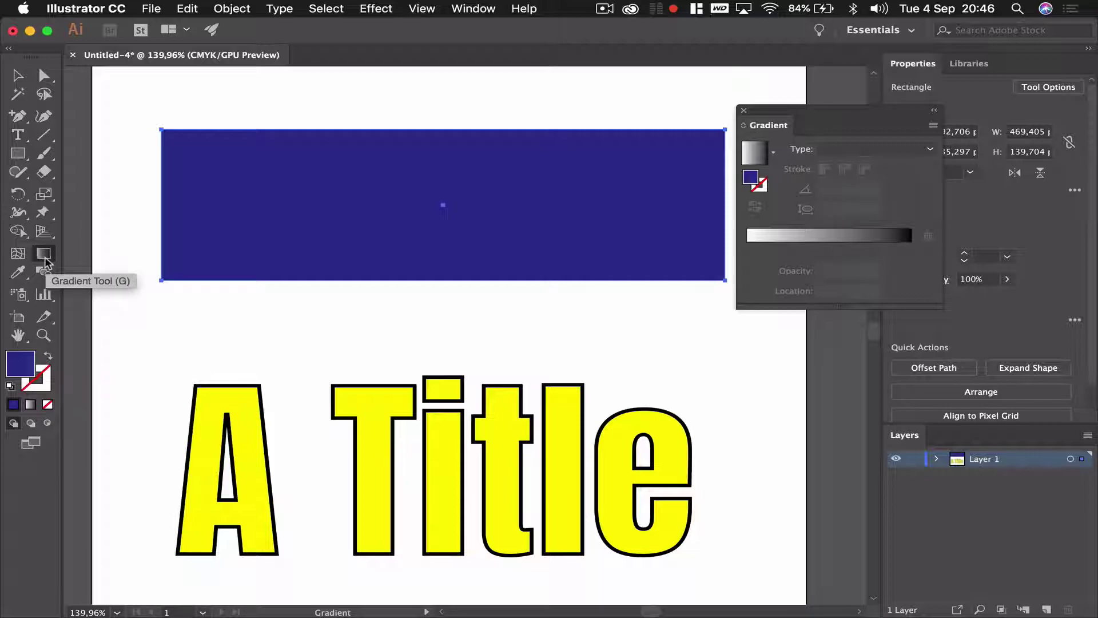
Apply the default linear white-to-black gradient at 0° to the rectangle with the Gradient tool
{"action": "left_click", "coordinate": [462, 207]}
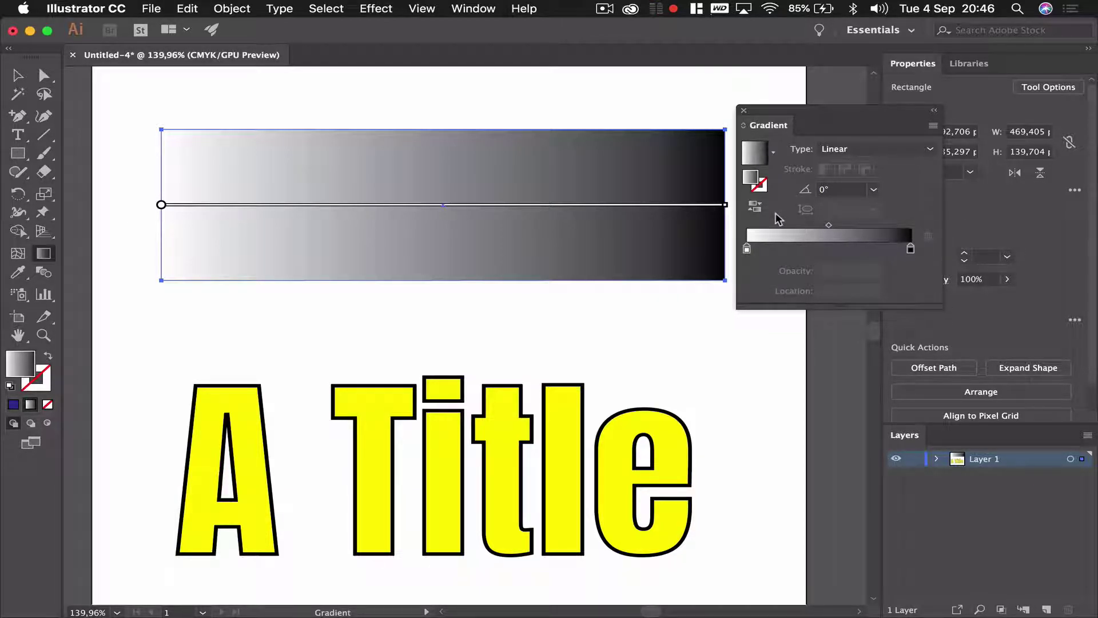
Change the gradient's white left stop to cyan and its black right stop to yellow
{"action": "left_click", "coordinate": [747, 249]}
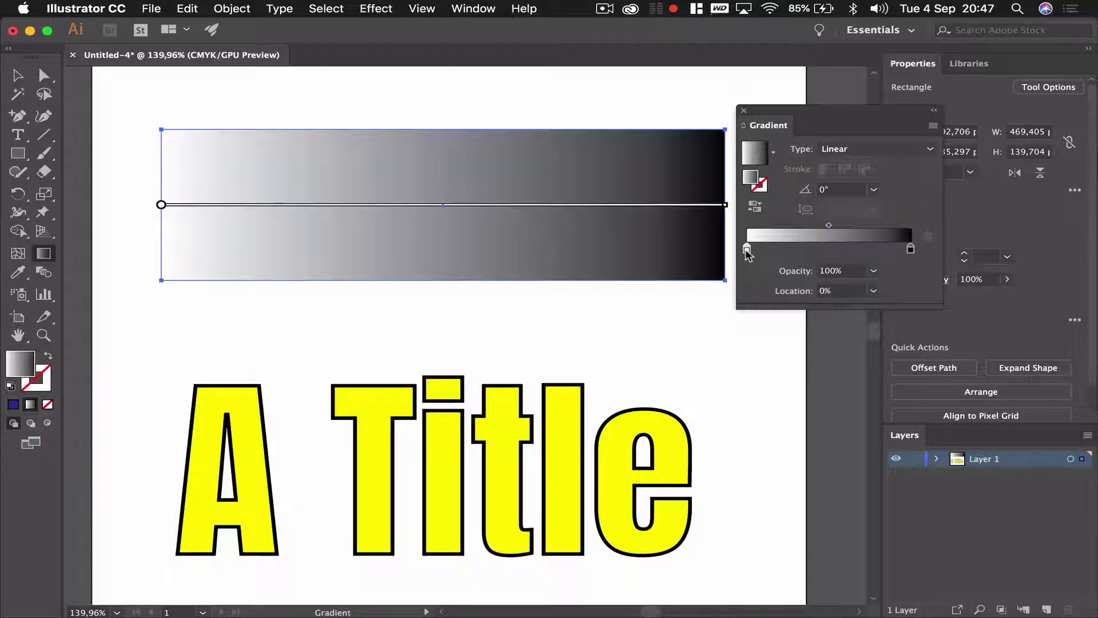
{"action": "double_click", "coordinate": [747, 250]}
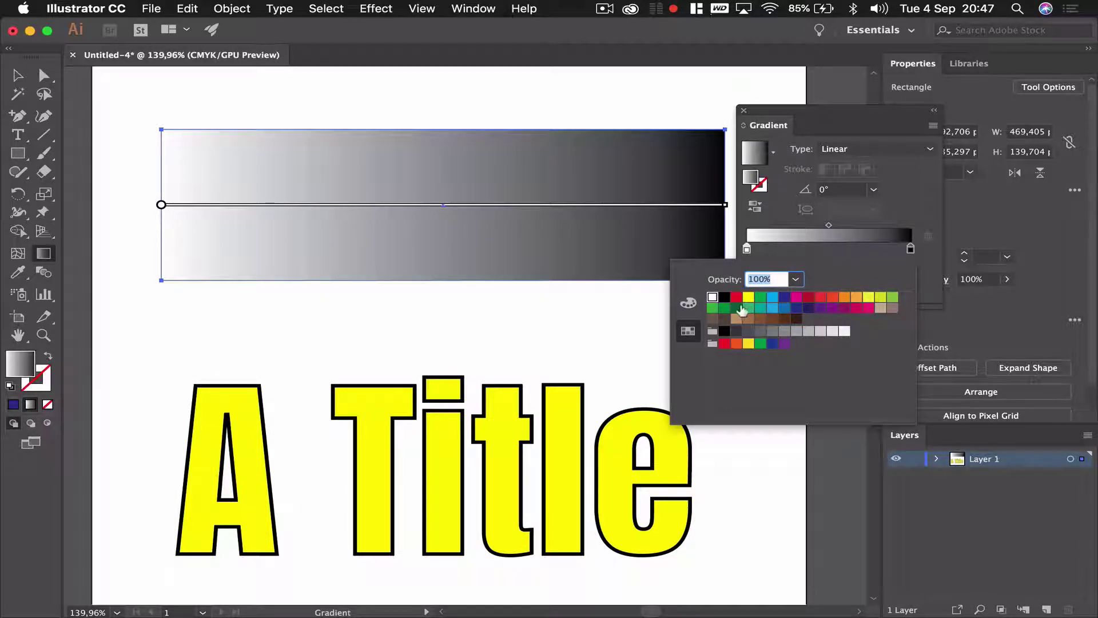
{"action": "left_click", "coordinate": [772, 297]}
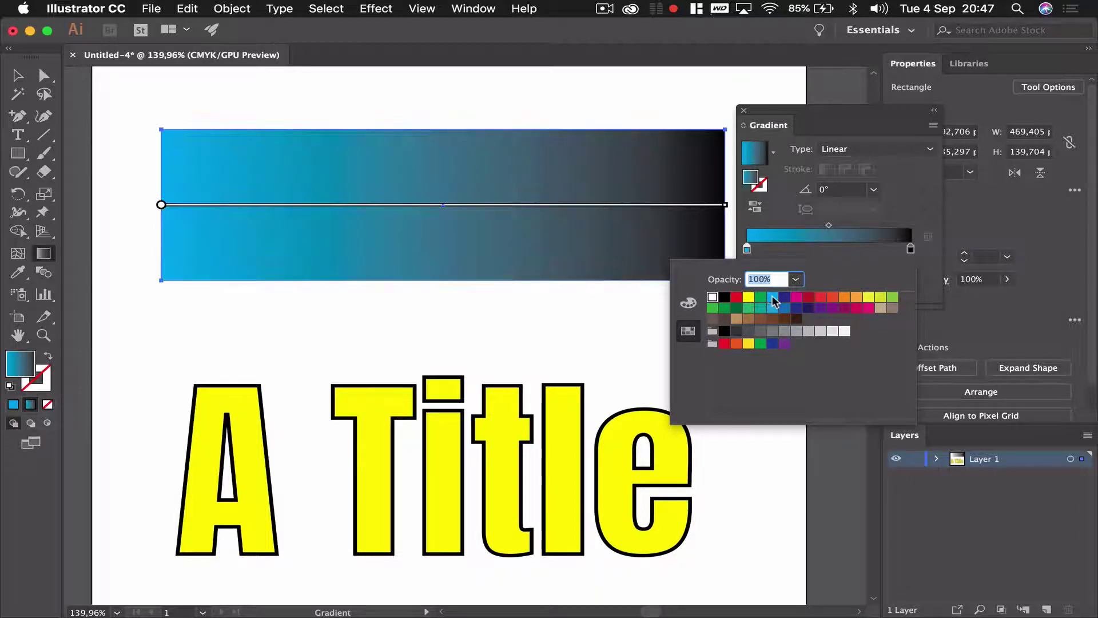
{"action": "left_click", "coordinate": [865, 243]}
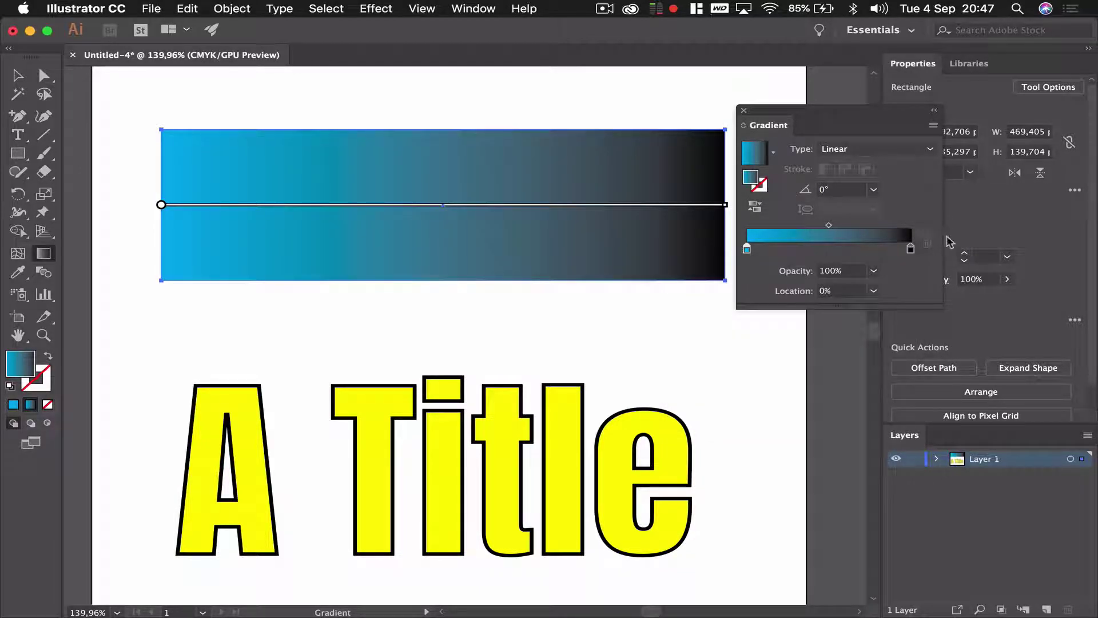
{"action": "double_click", "coordinate": [910, 250]}
{"action": "left_click", "coordinate": [808, 308]}
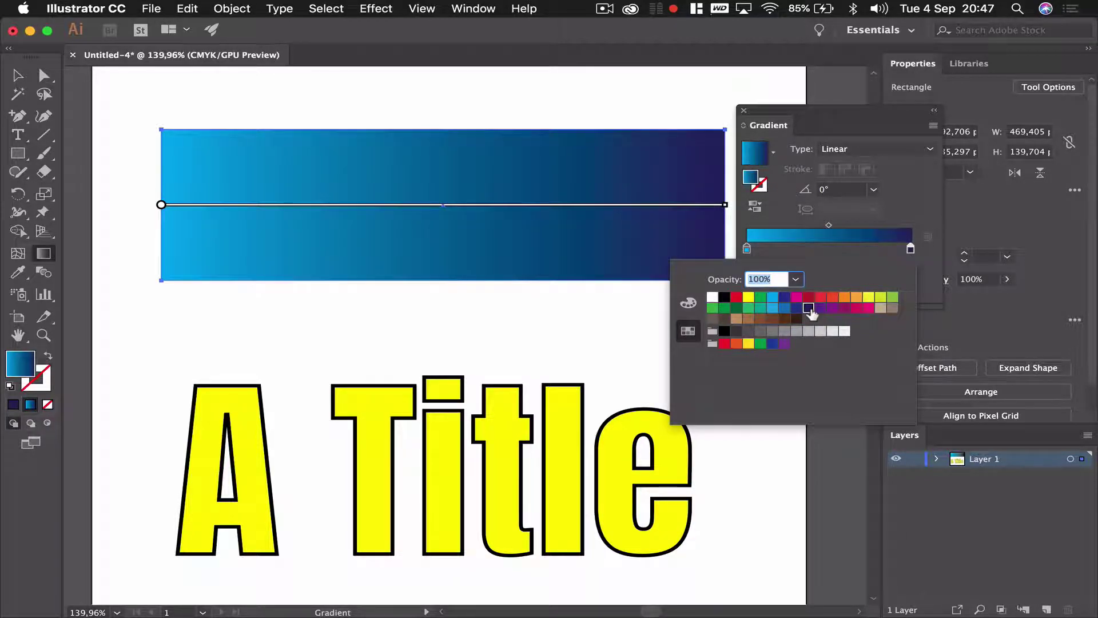
{"action": "left_click", "coordinate": [812, 298]}
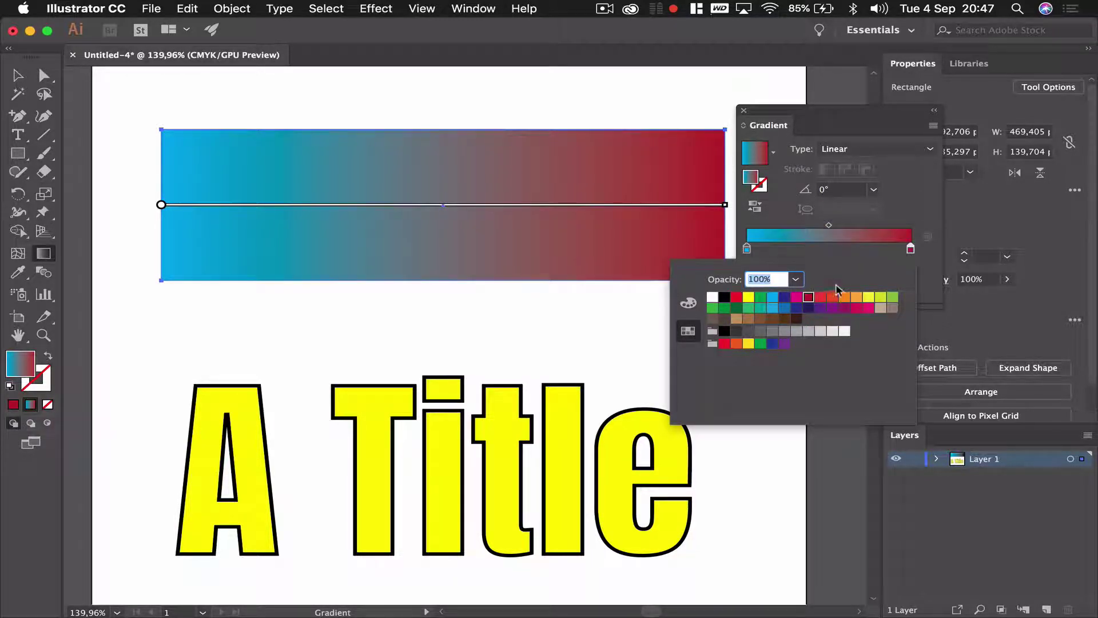
{"action": "left_click", "coordinate": [868, 297]}
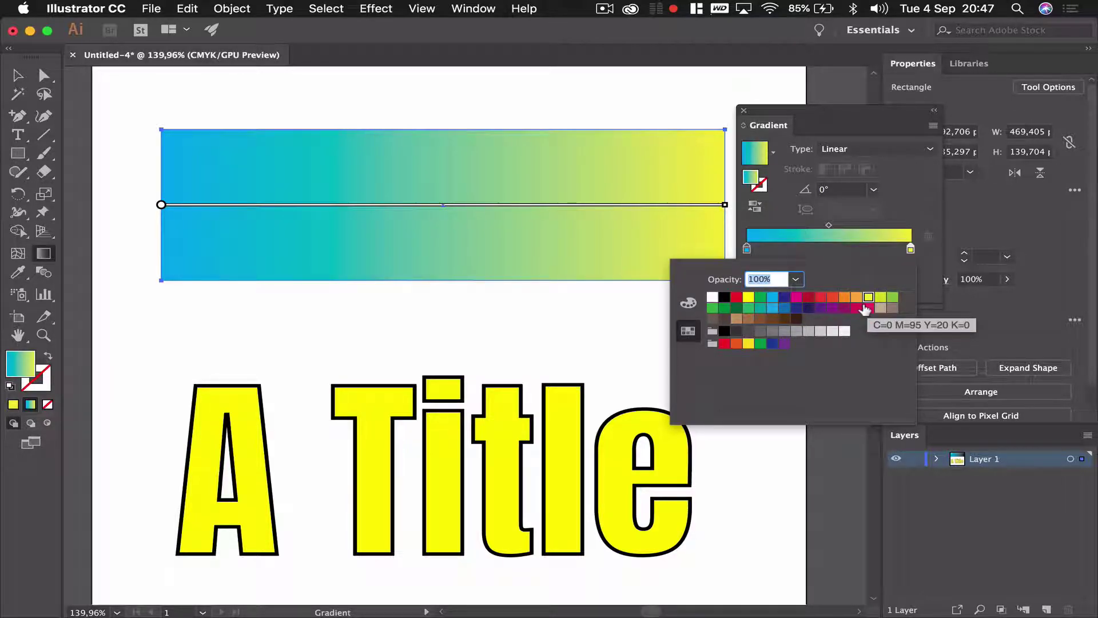
Add a red colour stop at about 32% on the gradient slider
{"action": "left_click", "coordinate": [925, 197]}
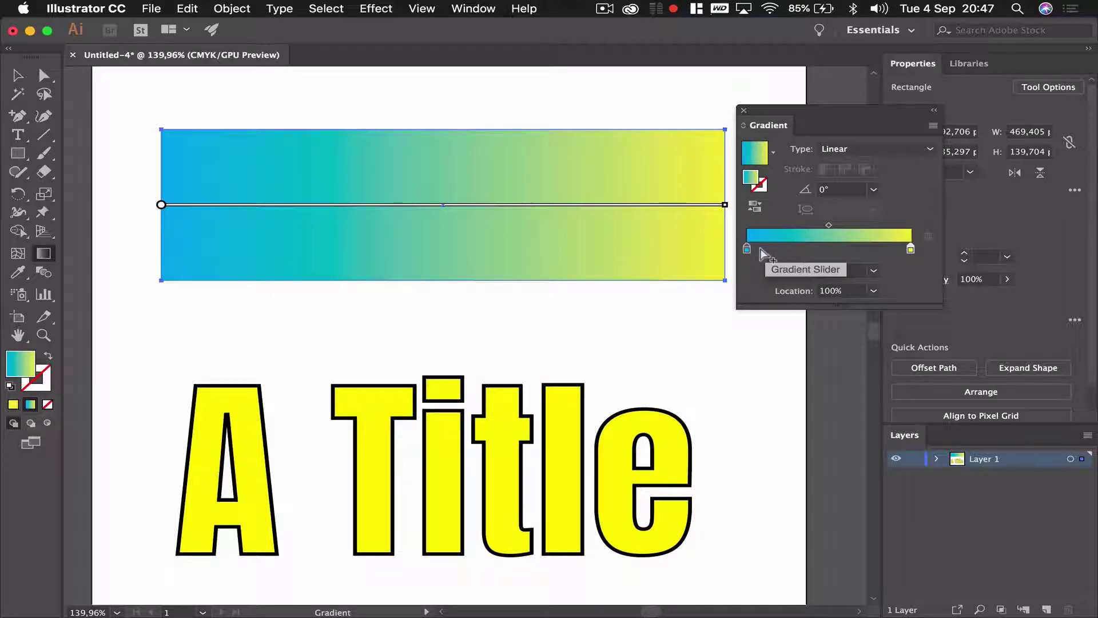
{"action": "left_click", "coordinate": [800, 250]}
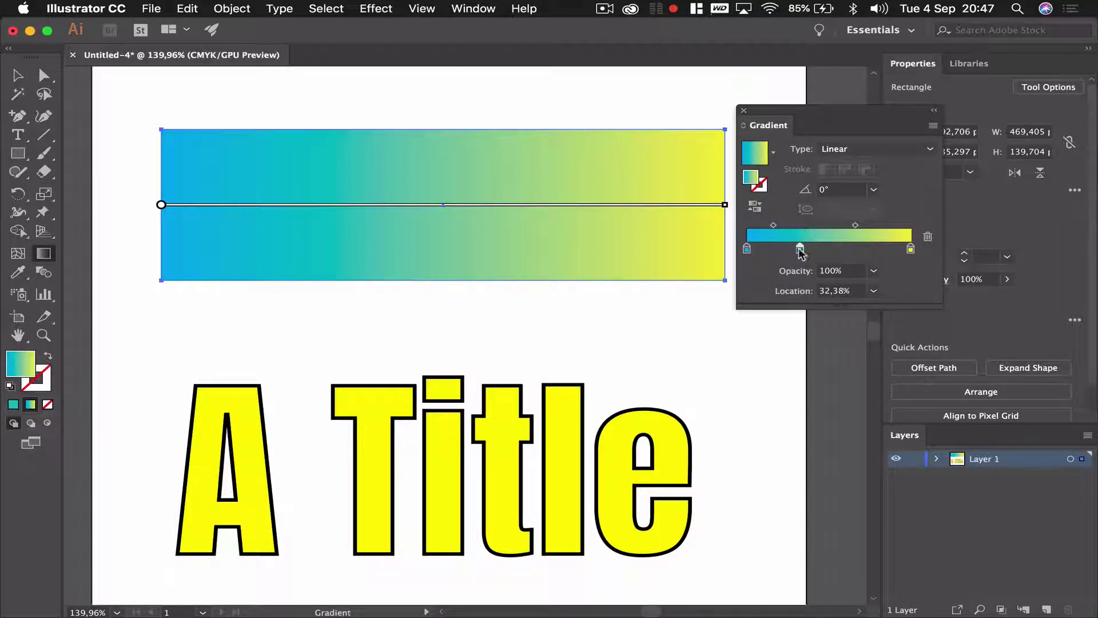
{"action": "double_click", "coordinate": [799, 249]}
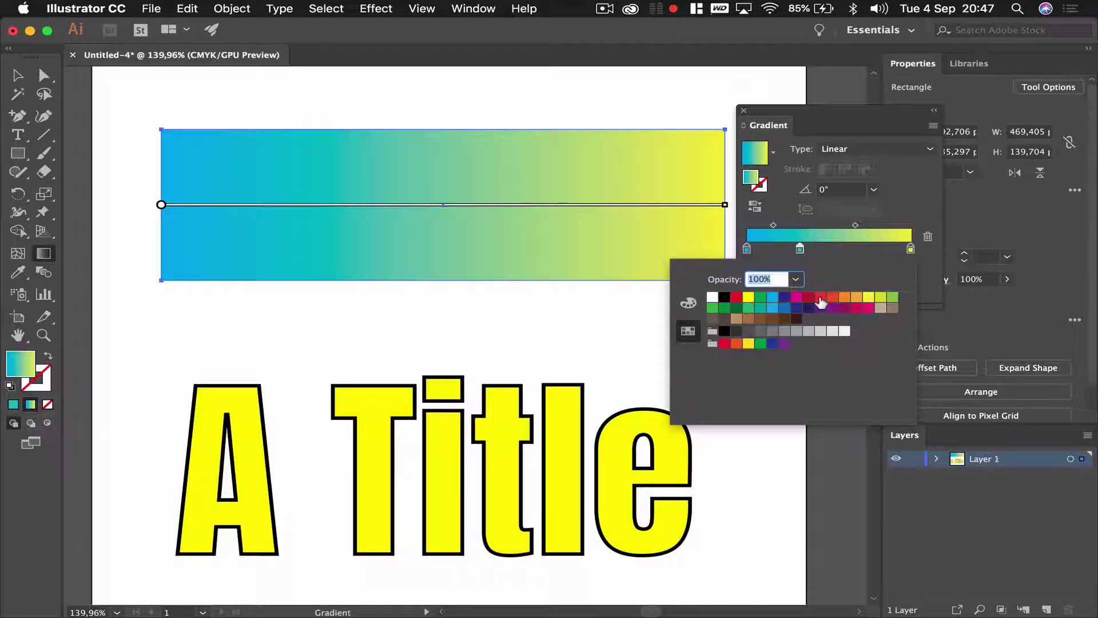
{"action": "left_click", "coordinate": [820, 299]}
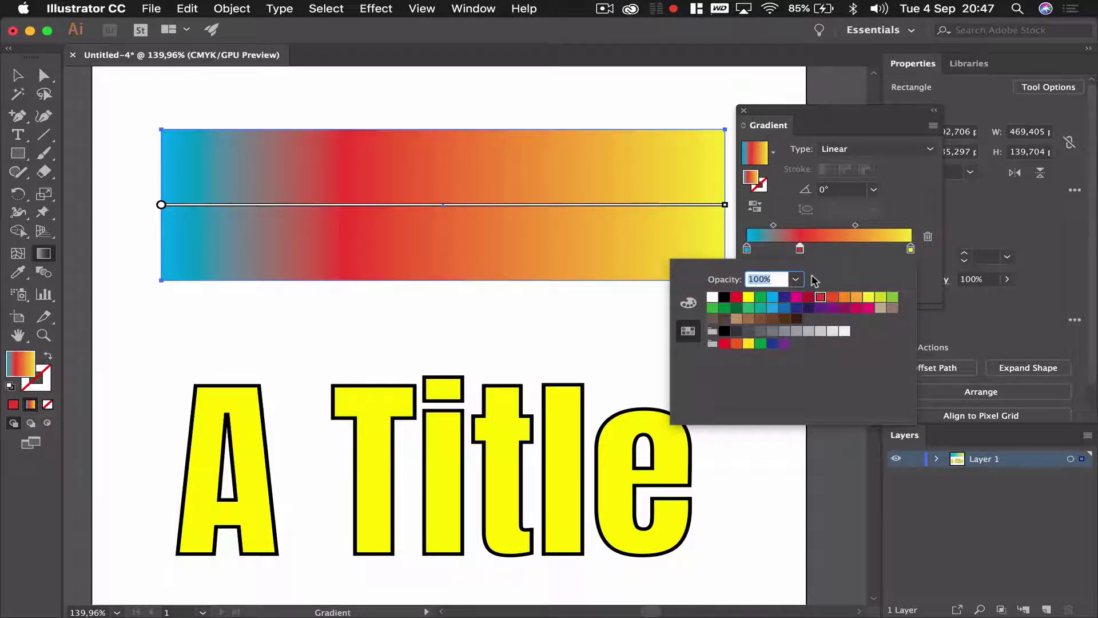
Add a purple stop further right and make the stop near the yellow end green
{"action": "left_click", "coordinate": [845, 251]}
{"action": "double_click", "coordinate": [845, 250]}
{"action": "left_click", "coordinate": [845, 309]}
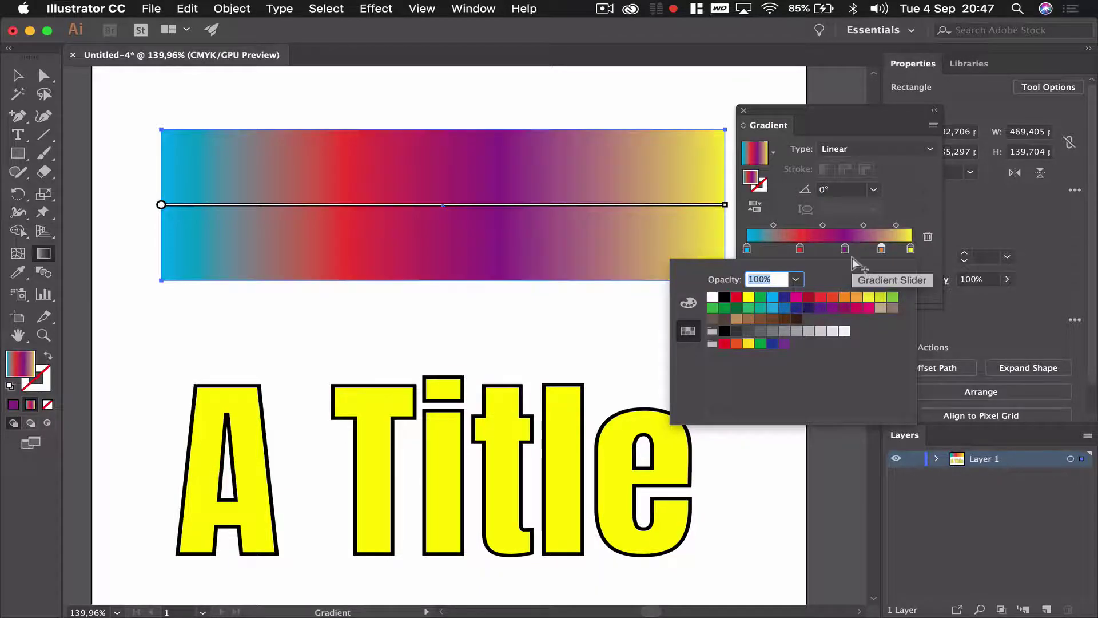
{"action": "left_click", "coordinate": [713, 309]}
{"action": "left_click", "coordinate": [915, 199]}
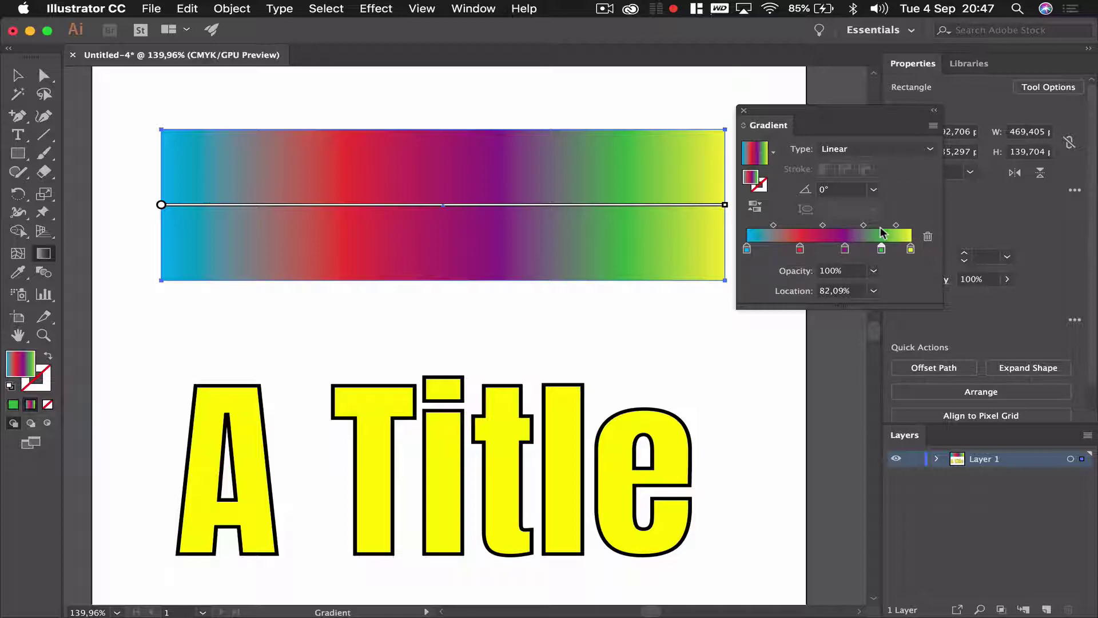
Slide the red and purple stops to space out the rainbow colours
{"action": "left_click_drag", "start_coordinate": [799, 250], "coordinate": [774, 250]}
{"action": "mouse_move", "coordinate": [845, 250]}
{"action": "left_mouse_down"}
{"action": "mouse_move", "coordinate": [791, 251]}
{"action": "mouse_move", "coordinate": [867, 225]}
{"action": "mouse_move", "coordinate": [797, 227]}
{"action": "mouse_move", "coordinate": [842, 226]}
{"action": "mouse_move", "coordinate": [824, 250]}
{"action": "mouse_move", "coordinate": [848, 250]}
{"action": "left_mouse_up"}
{"action": "left_click", "coordinate": [835, 225]}
Shift the purple stop right, then move the A Title text slightly upward
{"action": "left_click_drag", "start_coordinate": [778, 250], "coordinate": [816, 250]}
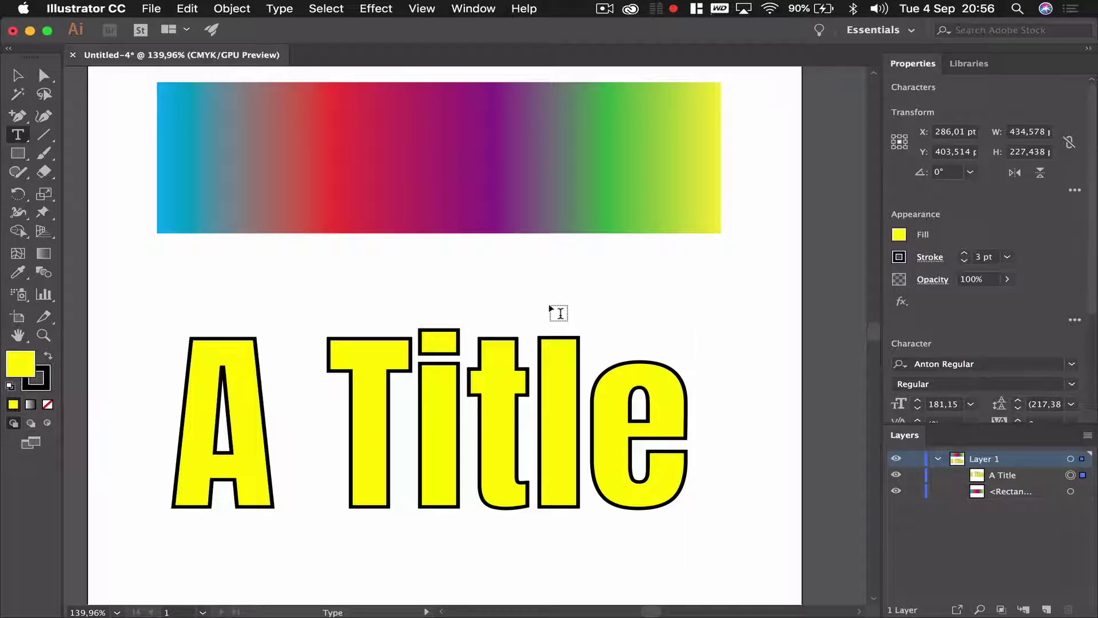
{"action": "left_click", "coordinate": [17, 74]}
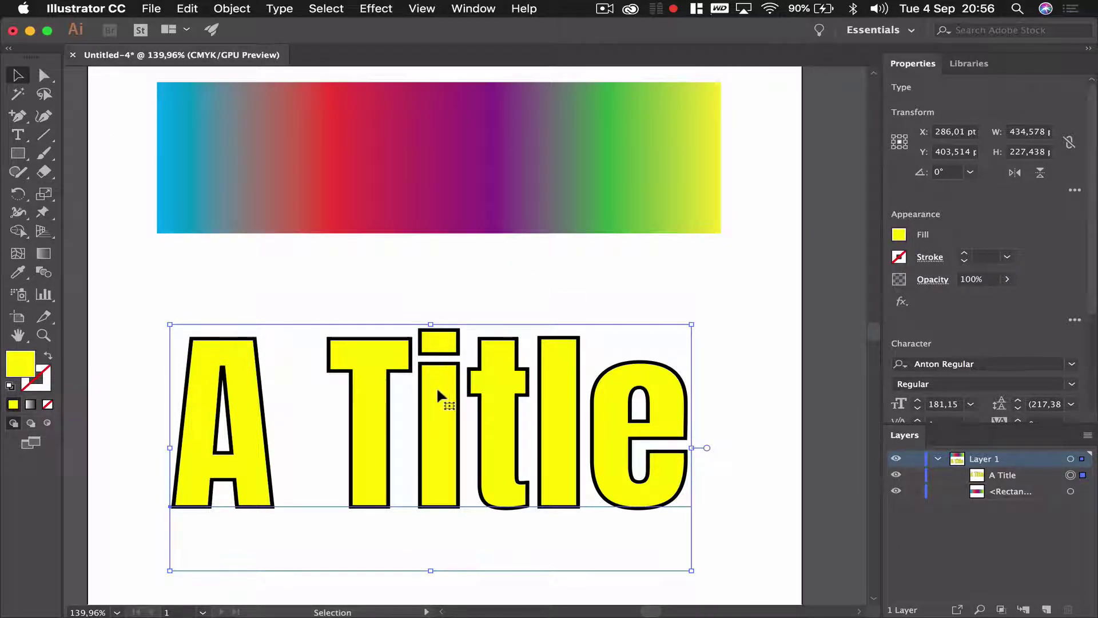
{"action": "left_click_drag", "start_coordinate": [438, 389], "coordinate": [441, 348]}
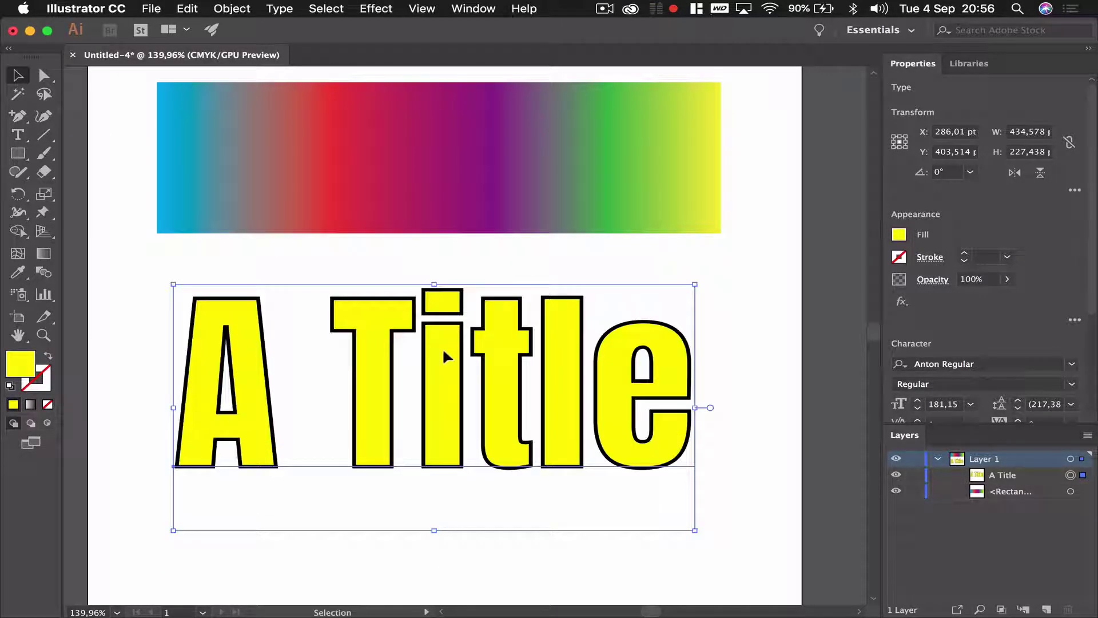
Give the A Title text the orange-yellow gradient swatch as its fill
{"action": "left_click", "coordinate": [899, 234]}
{"action": "left_click", "coordinate": [868, 312]}
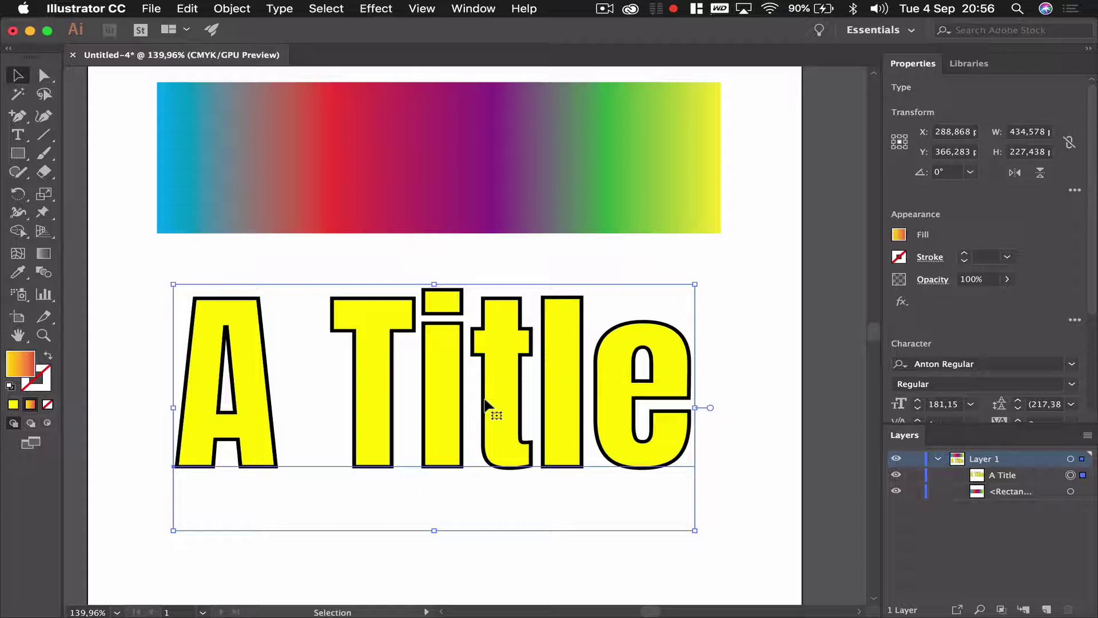
{"action": "left_click", "coordinate": [456, 8]}
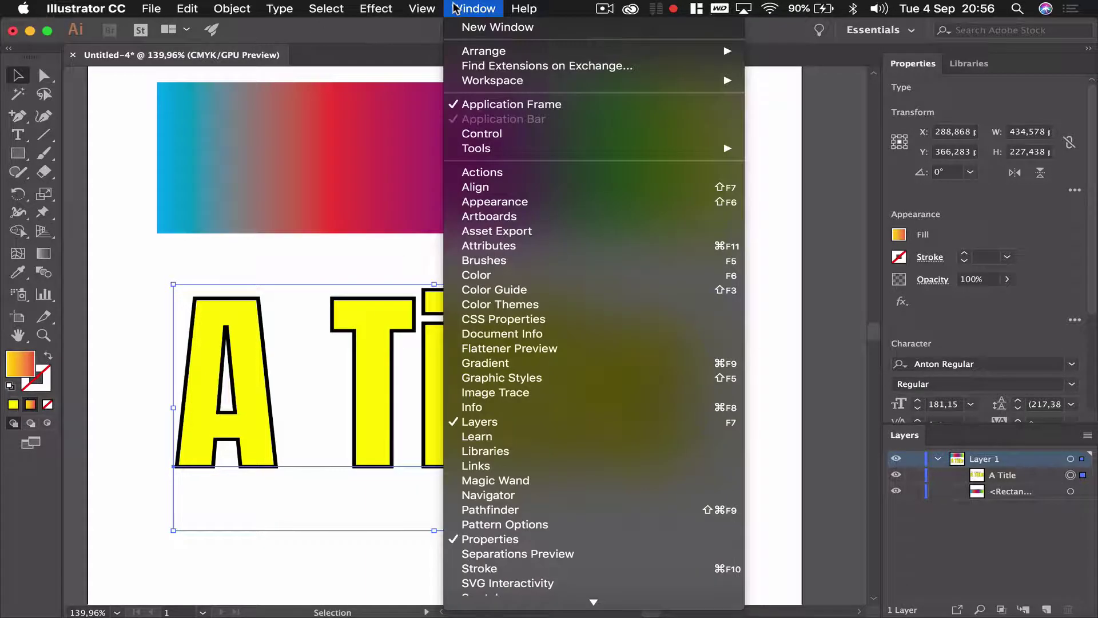
Add a second fill to the A Title text in the Appearance panel using the white-to-black gradient
{"action": "left_click", "coordinate": [527, 203]}
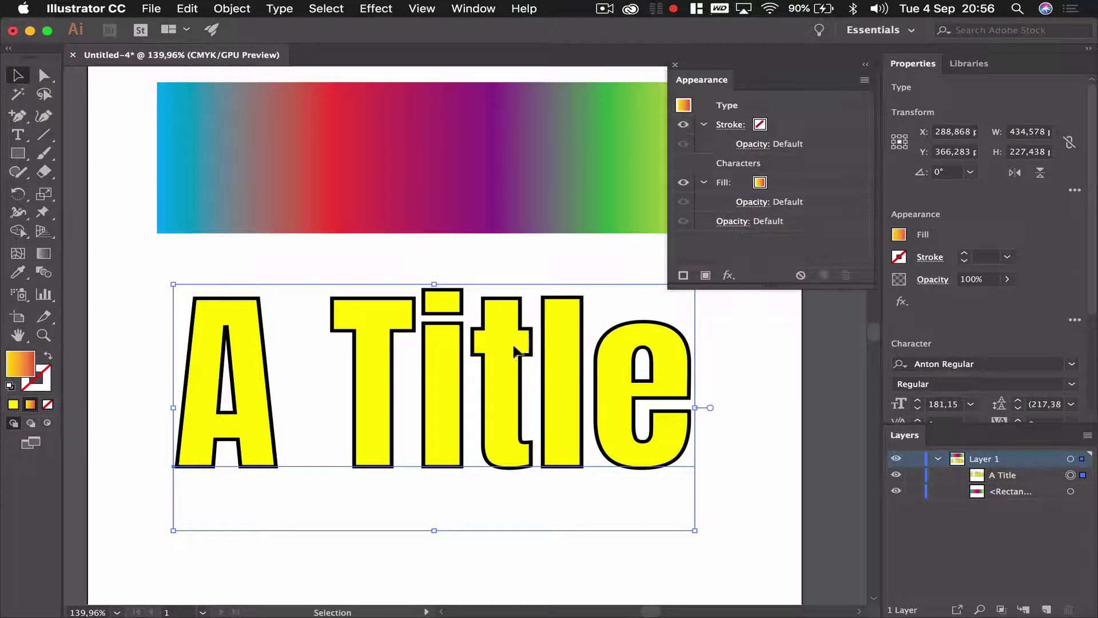
{"action": "left_click_drag", "start_coordinate": [517, 344], "coordinate": [523, 342]}
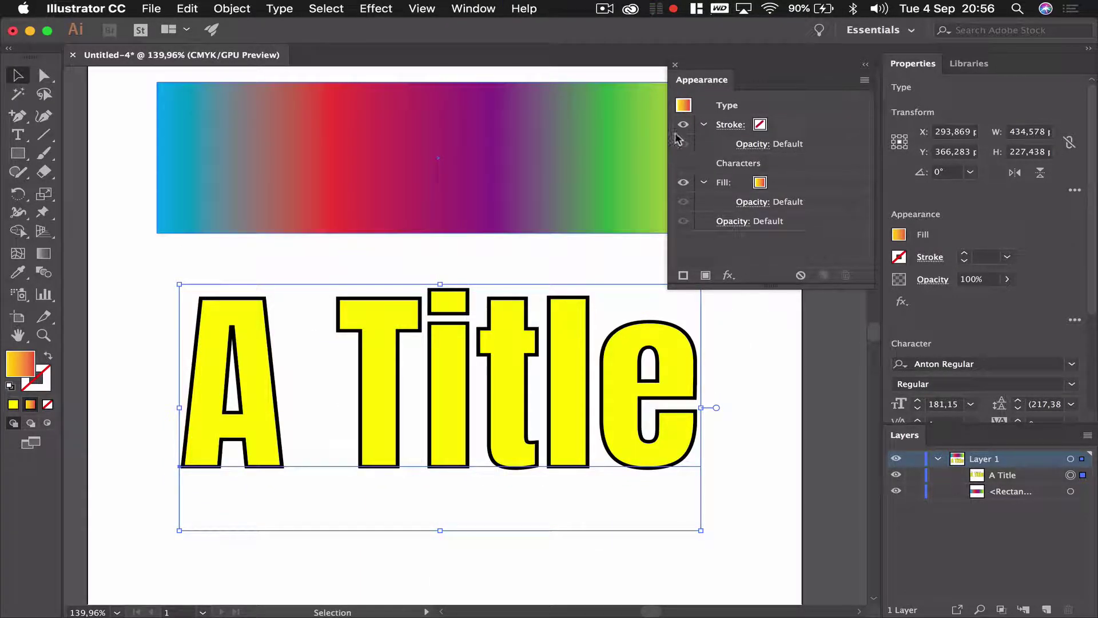
{"action": "left_click", "coordinate": [864, 83]}
{"action": "left_click", "coordinate": [901, 81]}
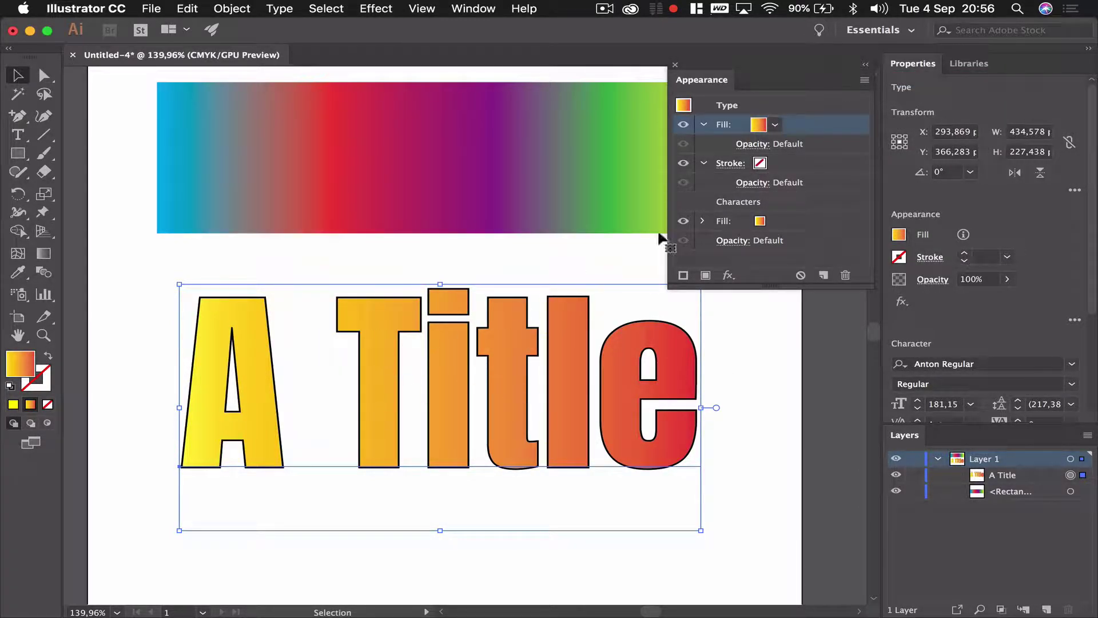
{"action": "left_click", "coordinate": [775, 125]}
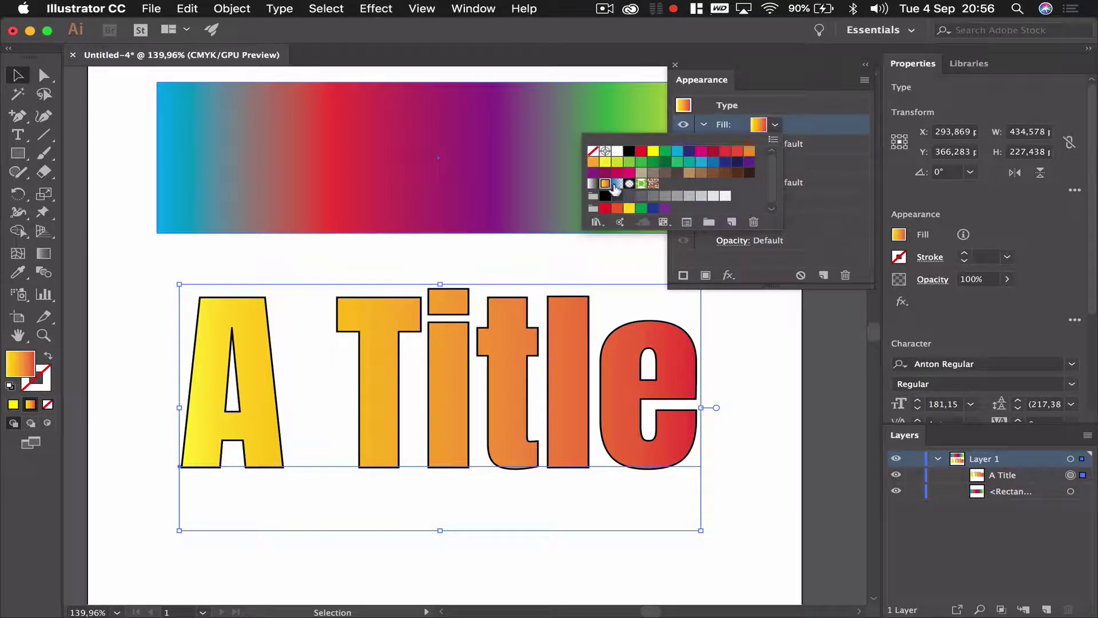
{"action": "left_click", "coordinate": [593, 184]}
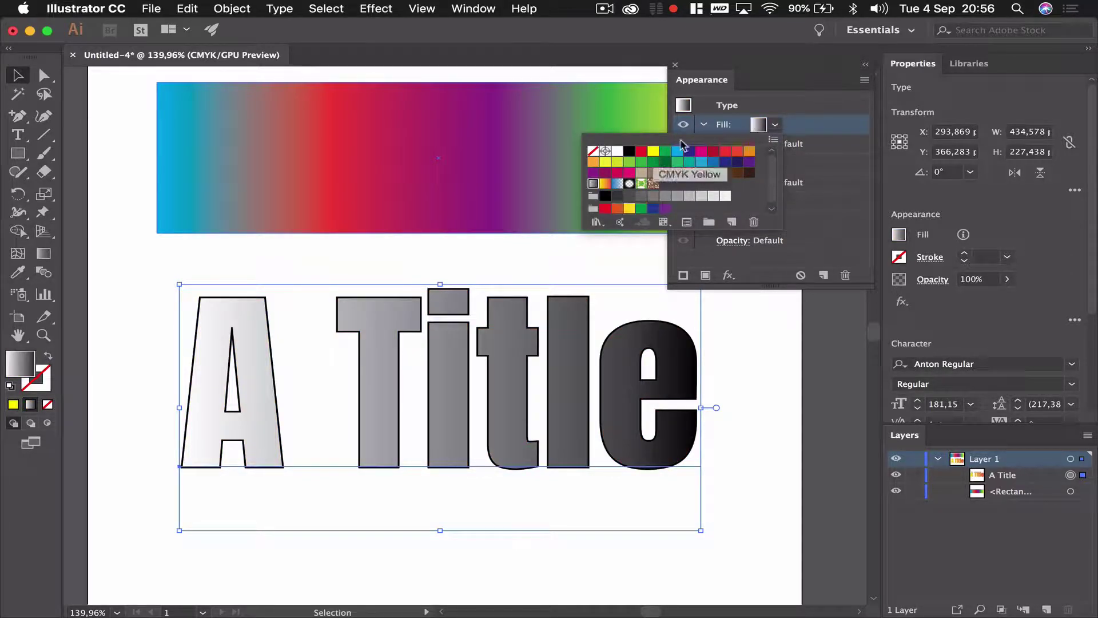
{"action": "left_click", "coordinate": [787, 79]}
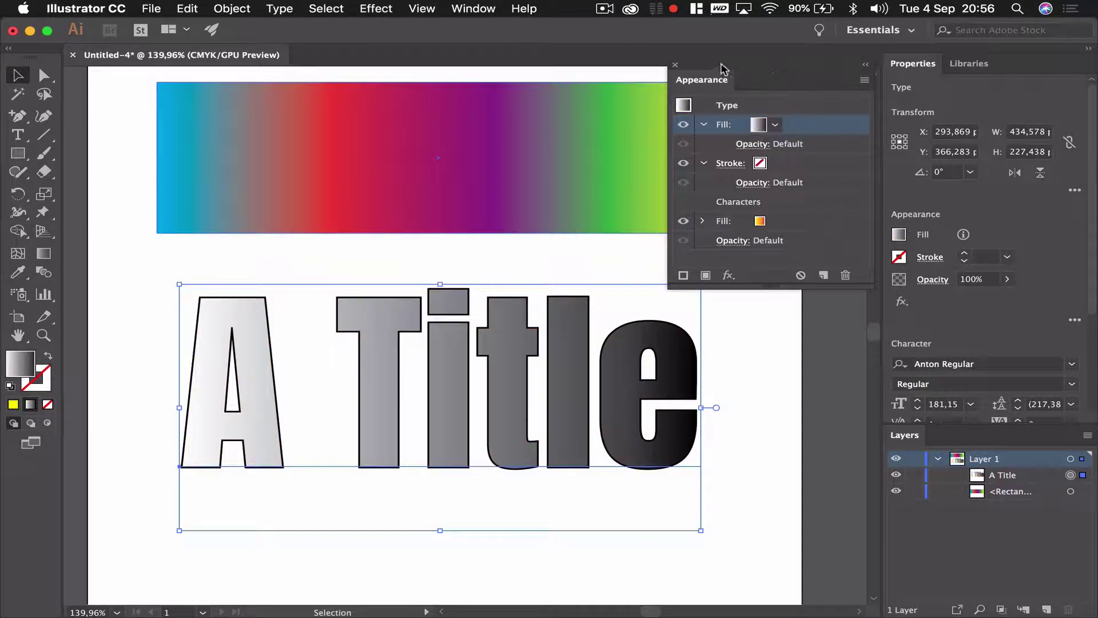
{"action": "left_click", "coordinate": [675, 66]}
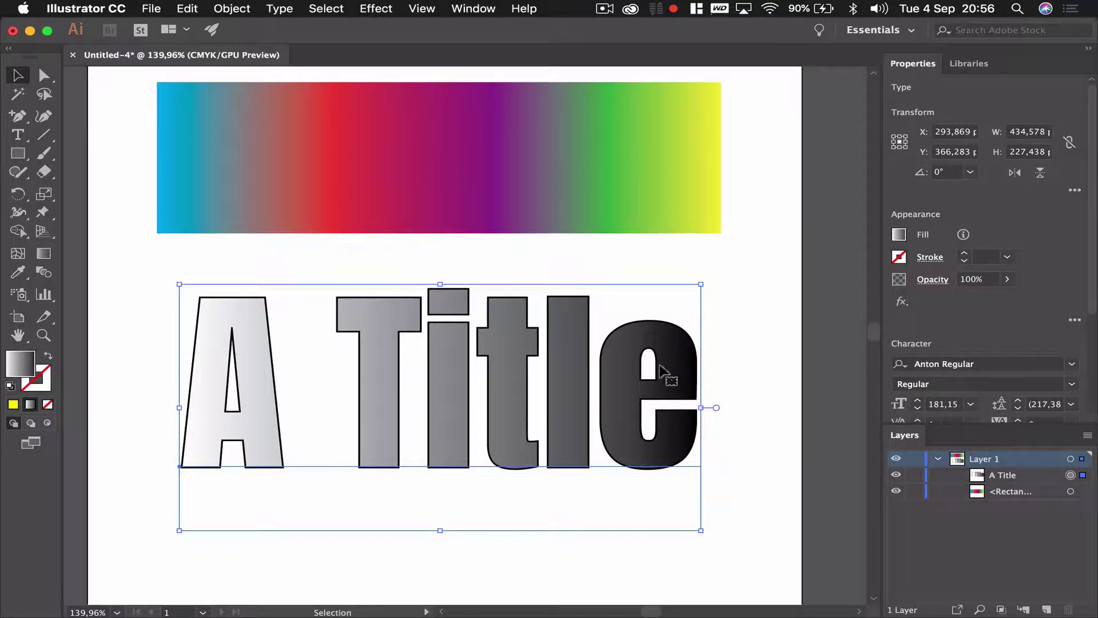
Open the title's Gradient Options and set the left gradient stop to yellow
{"action": "left_click", "coordinate": [899, 235]}
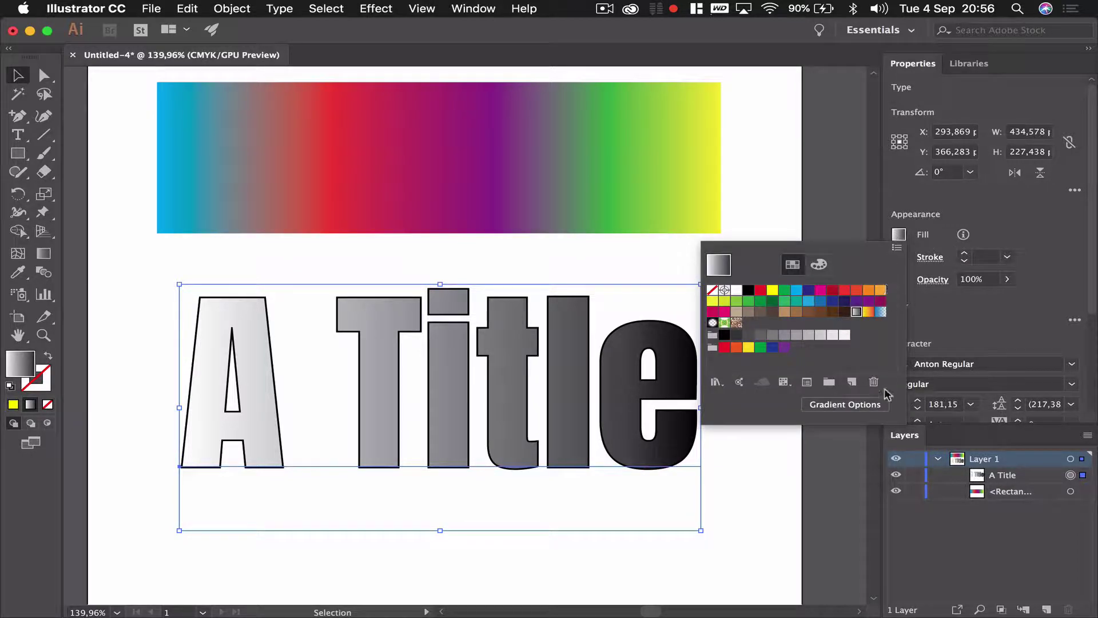
{"action": "left_click", "coordinate": [854, 405]}
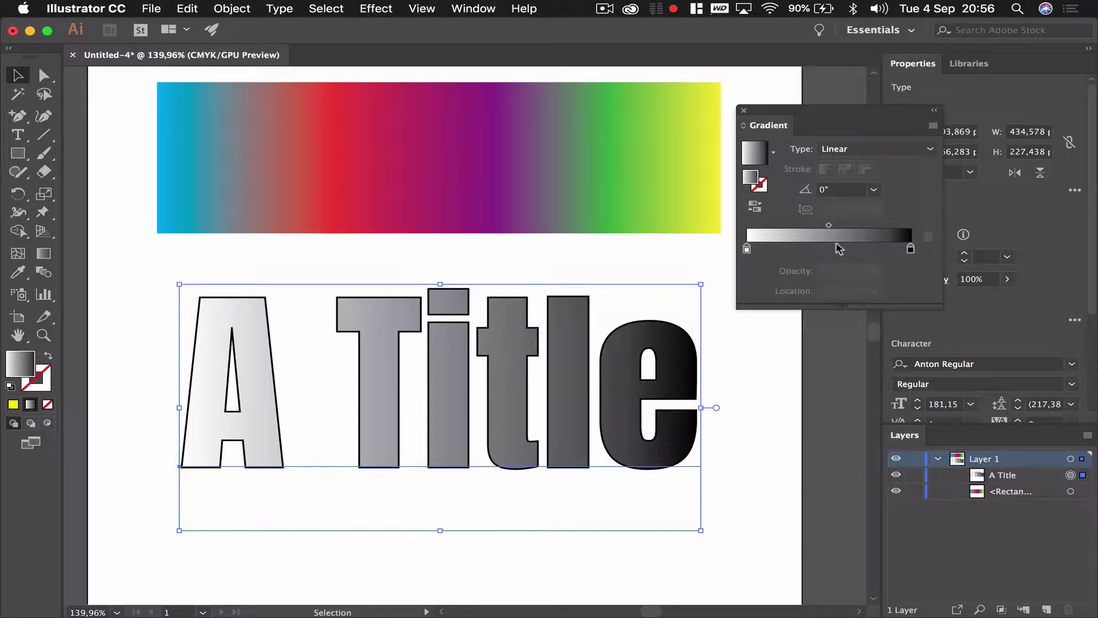
{"action": "left_click", "coordinate": [747, 251]}
{"action": "double_click", "coordinate": [747, 252]}
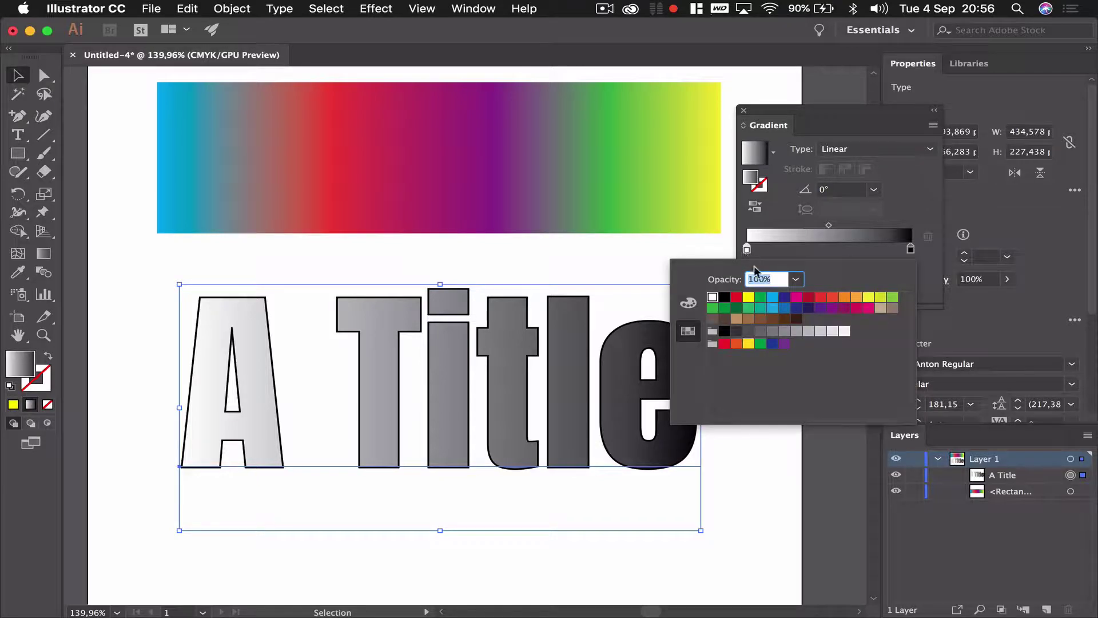
{"action": "left_click", "coordinate": [760, 298]}
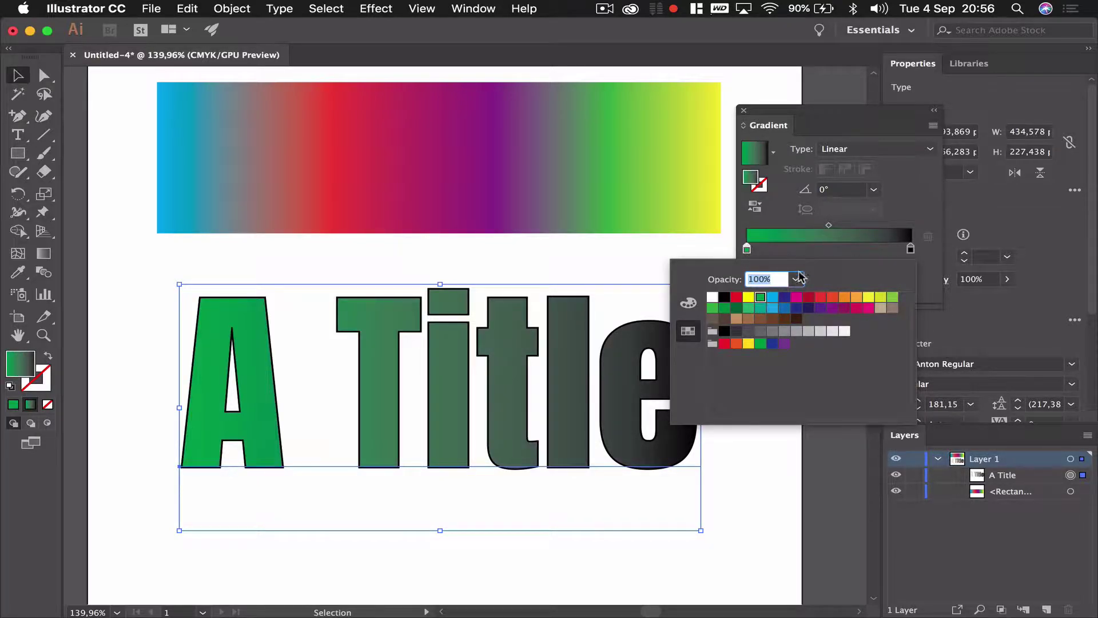
{"action": "left_click", "coordinate": [868, 297]}
Set the title gradient's right stop to crimson red and close the Gradient panel
{"action": "left_click", "coordinate": [901, 258]}
{"action": "double_click", "coordinate": [910, 249]}
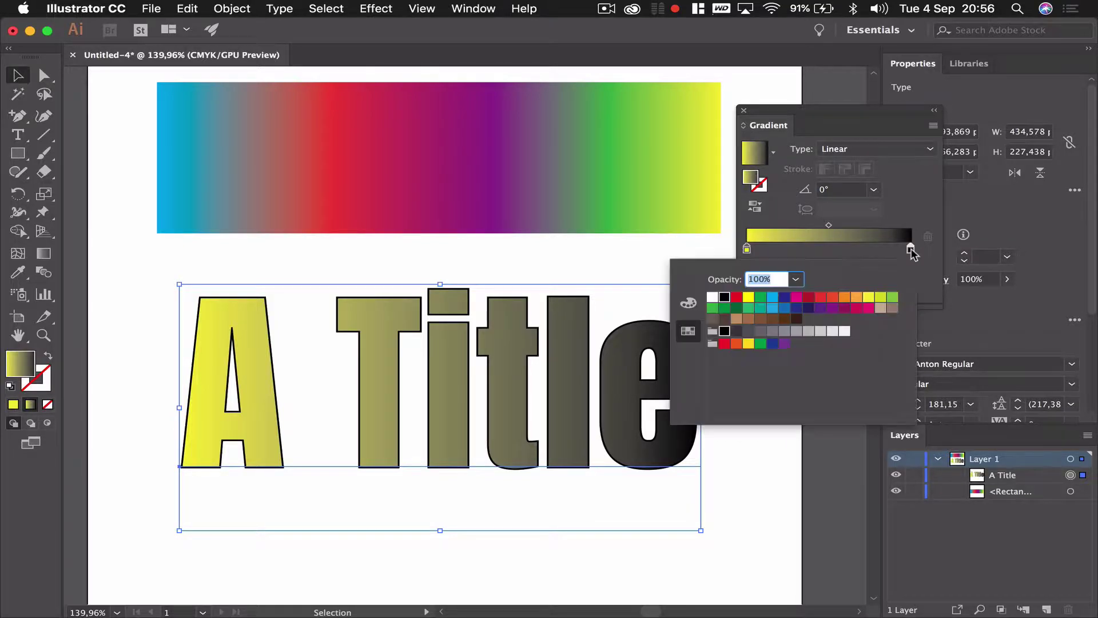
{"action": "left_click", "coordinate": [808, 299]}
{"action": "left_click", "coordinate": [926, 205]}
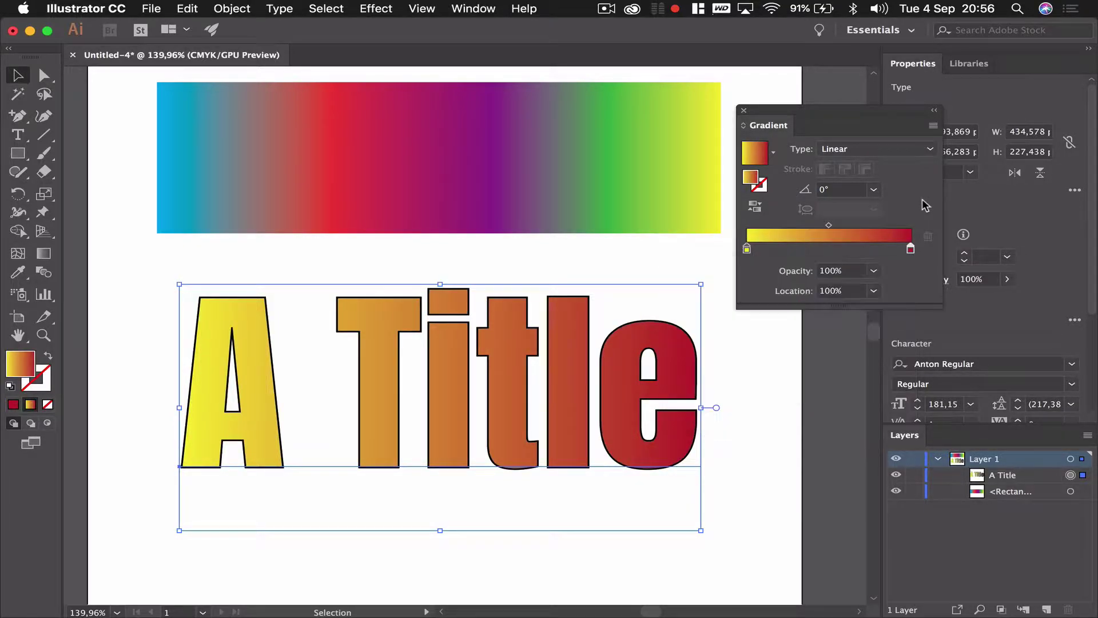
{"action": "left_click", "coordinate": [743, 109]}
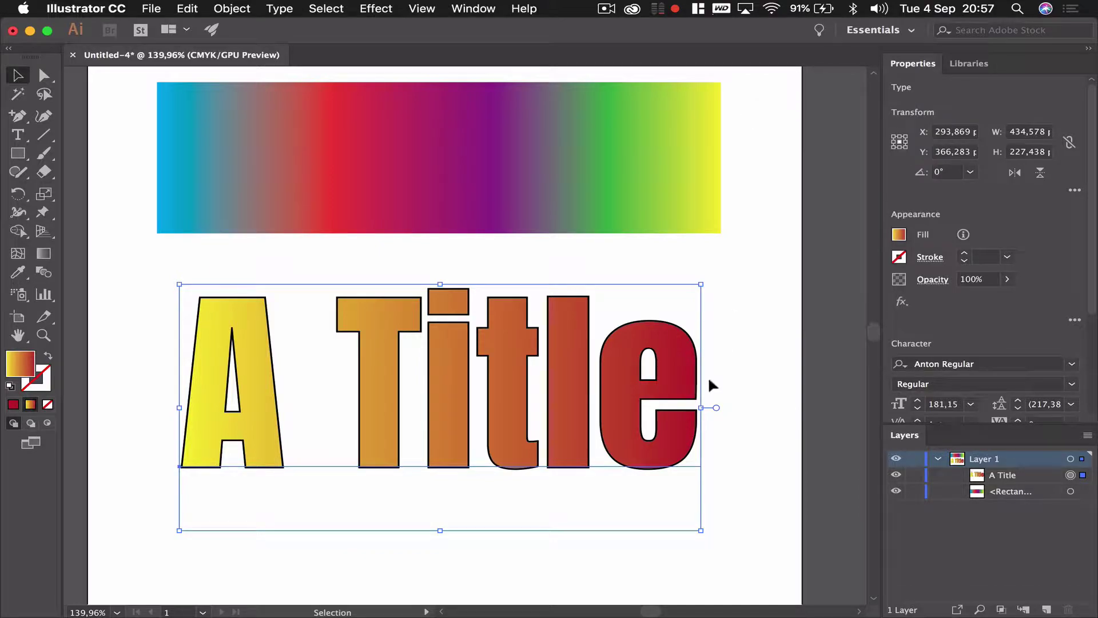
Rotate the rectangle's gradient vertical with the Gradient tool, cyan at the top edge to yellow at the bottom
{"action": "scroll", "coordinate": [260, 211], "scroll_direction": "up", "scroll_amount": 2}
{"action": "left_click", "coordinate": [260, 212]}
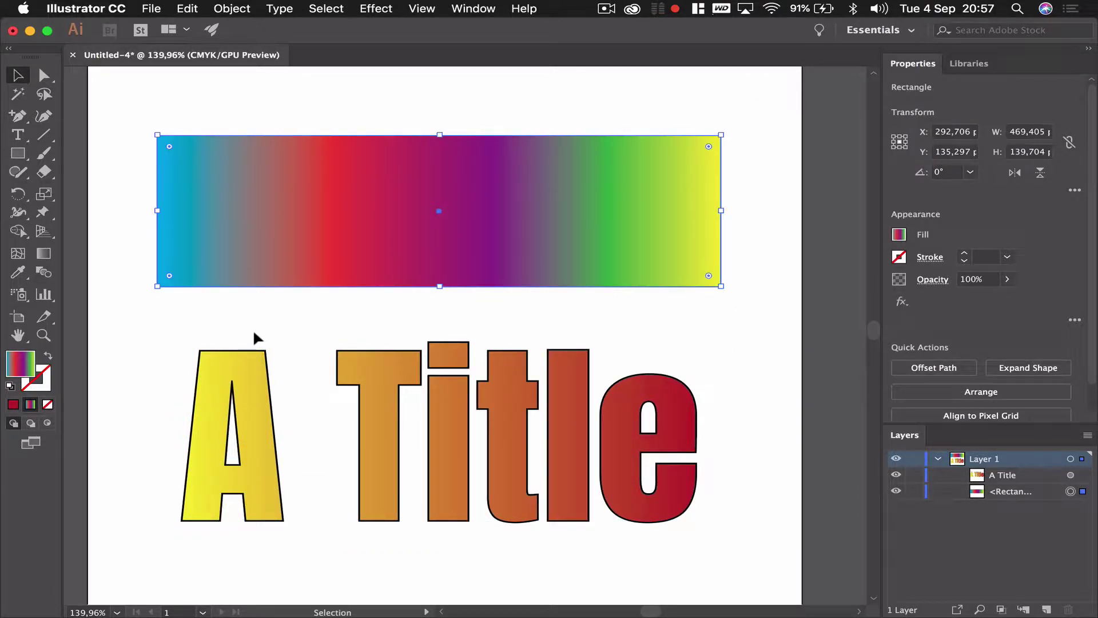
{"action": "left_click", "coordinate": [49, 255]}
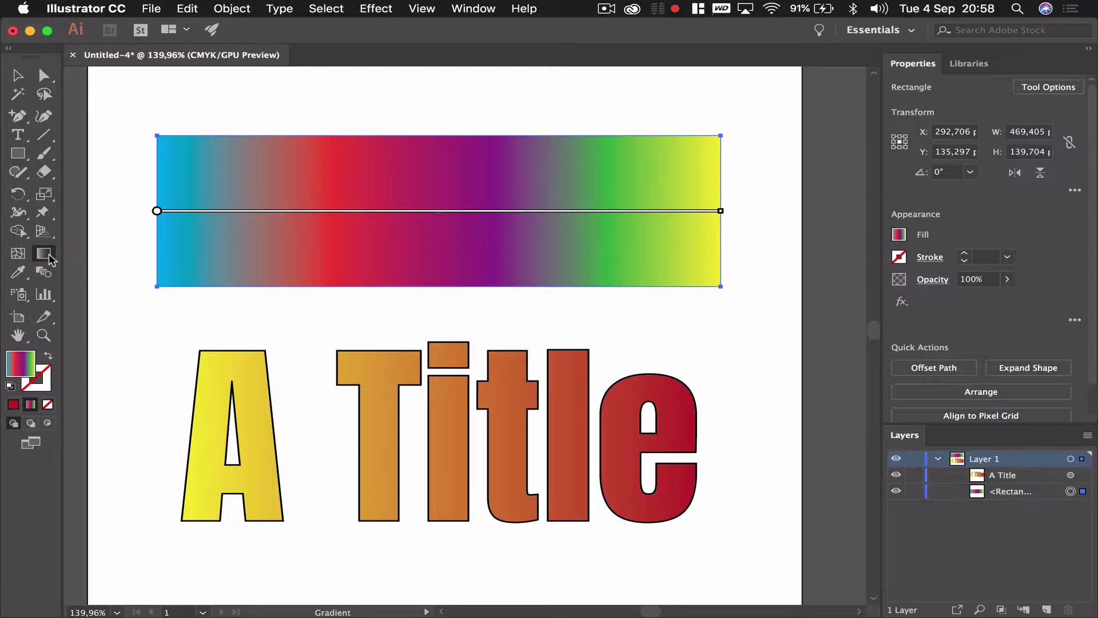
{"action": "left_click_drag", "start_coordinate": [721, 213], "coordinate": [417, 212]}
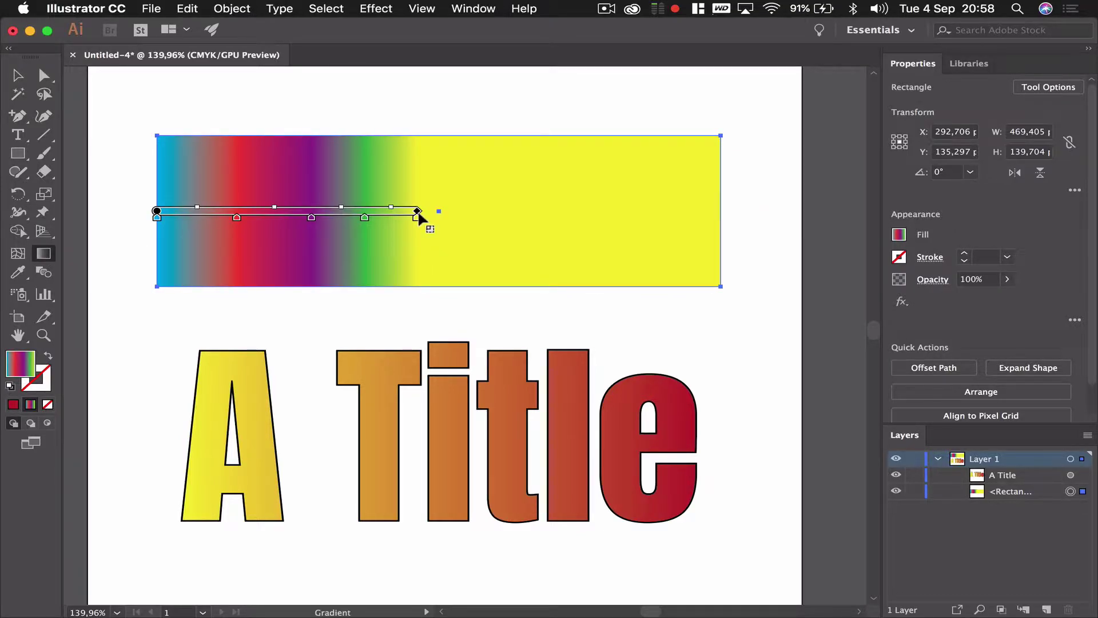
{"action": "left_click_drag", "start_coordinate": [320, 210], "coordinate": [493, 218]}
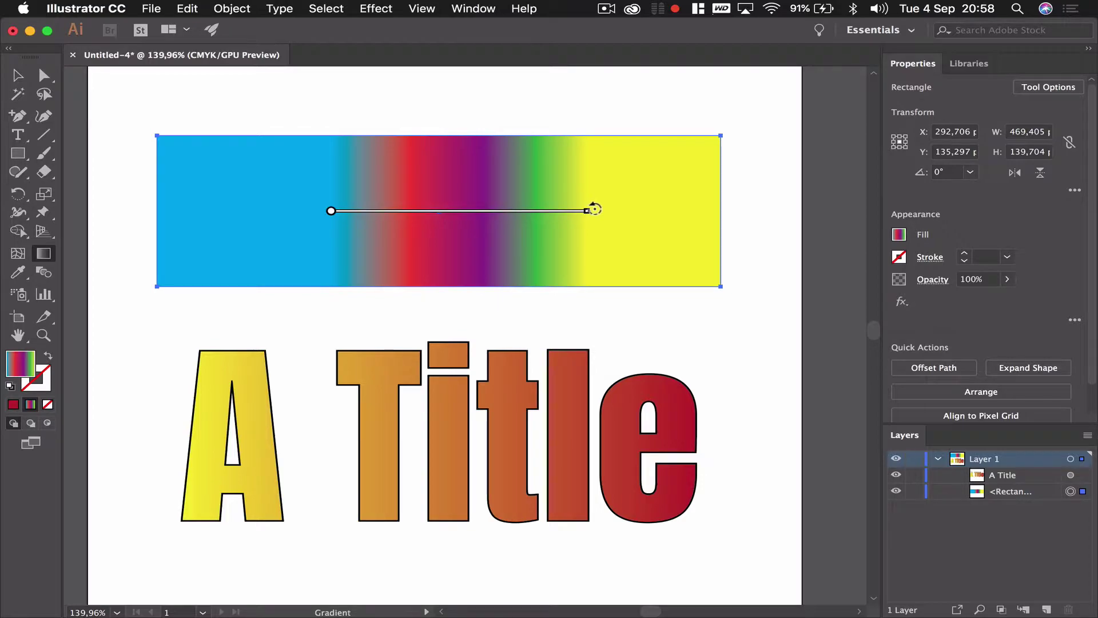
{"action": "mouse_move", "coordinate": [595, 210]}
{"action": "left_mouse_down"}
{"action": "mouse_move", "coordinate": [561, 292]}
{"action": "mouse_move", "coordinate": [417, 431]}
{"action": "mouse_move", "coordinate": [356, 441]}
{"action": "mouse_move", "coordinate": [336, 369]}
{"action": "left_mouse_up"}
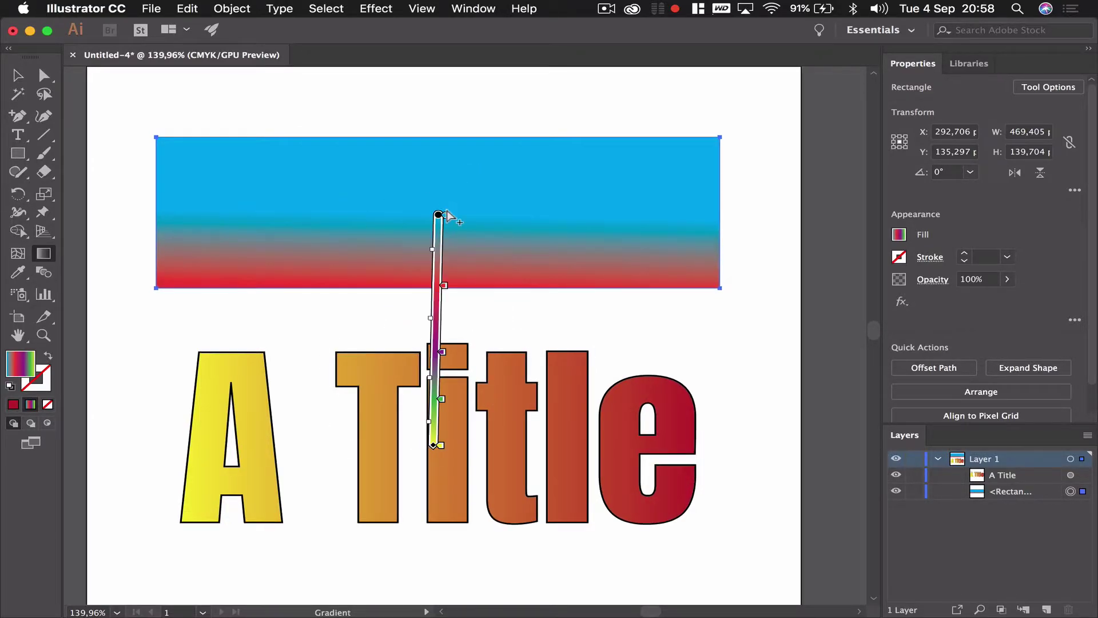
{"action": "mouse_move", "coordinate": [444, 216]}
{"action": "left_mouse_down"}
{"action": "mouse_move", "coordinate": [418, 148]}
{"action": "mouse_move", "coordinate": [439, 147]}
{"action": "left_mouse_up"}
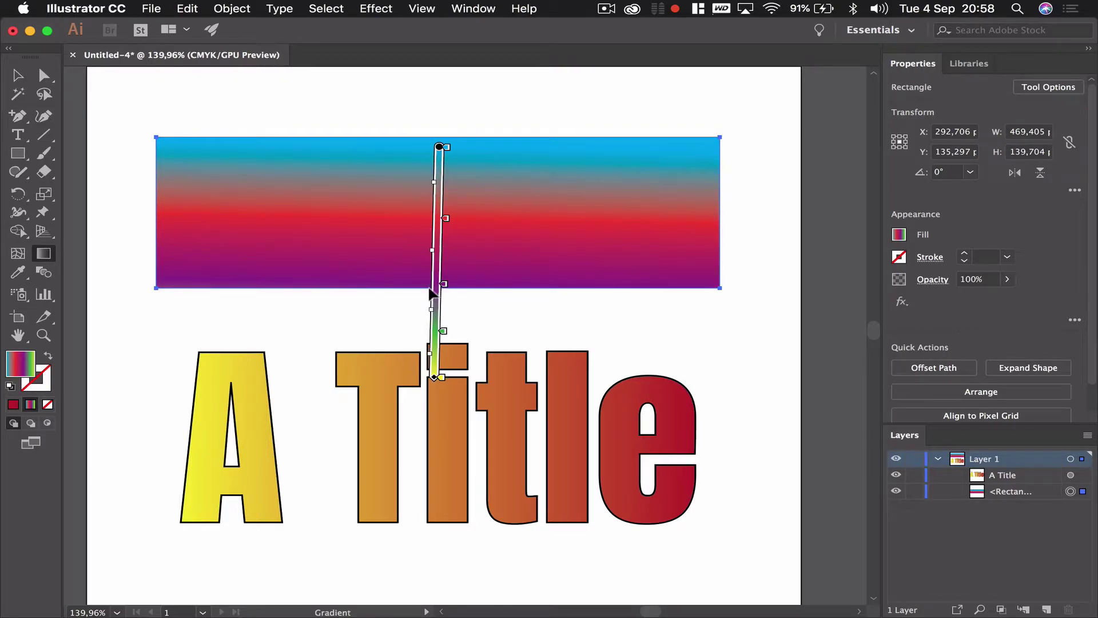
{"action": "left_click_drag", "start_coordinate": [435, 378], "coordinate": [433, 280]}
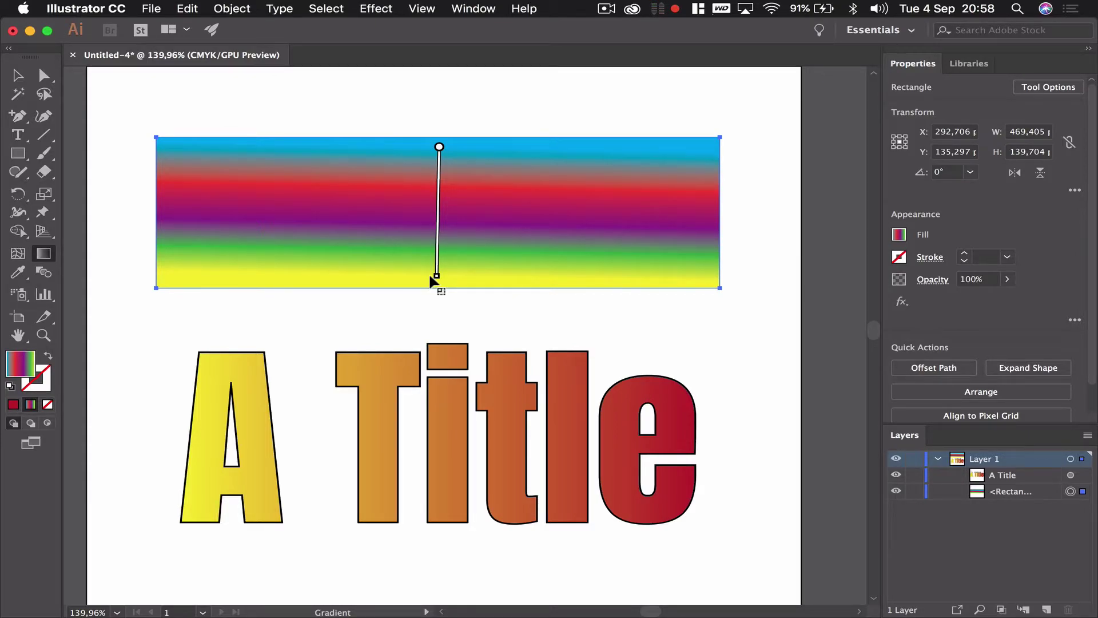
Set the rectangle's gradient Type to Radial in Gradient Options
{"action": "left_click", "coordinate": [902, 235]}
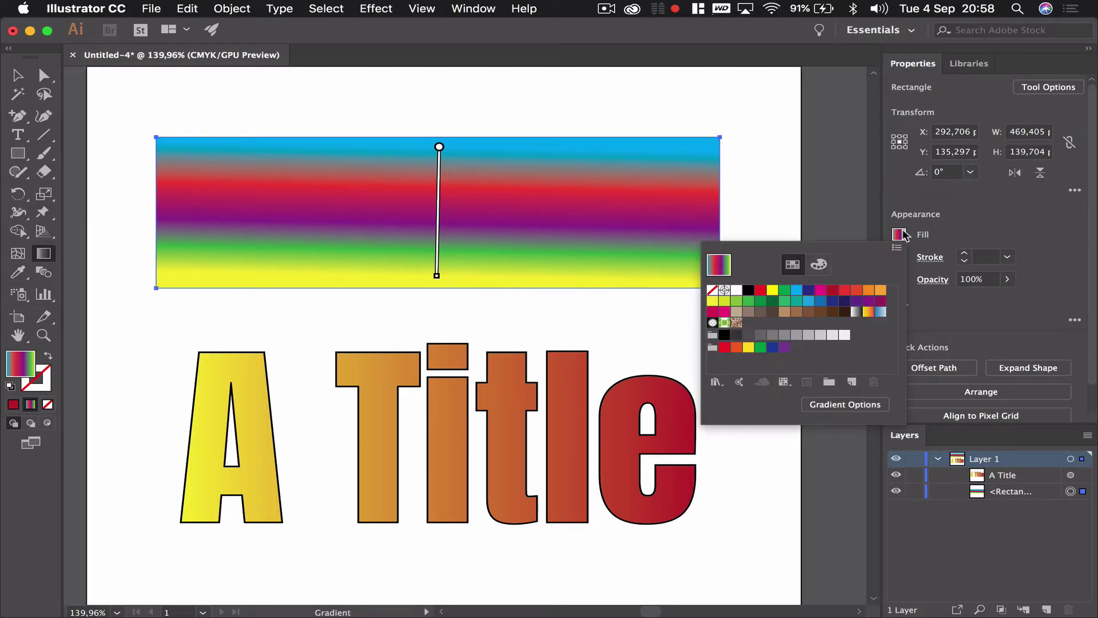
{"action": "left_click", "coordinate": [856, 410]}
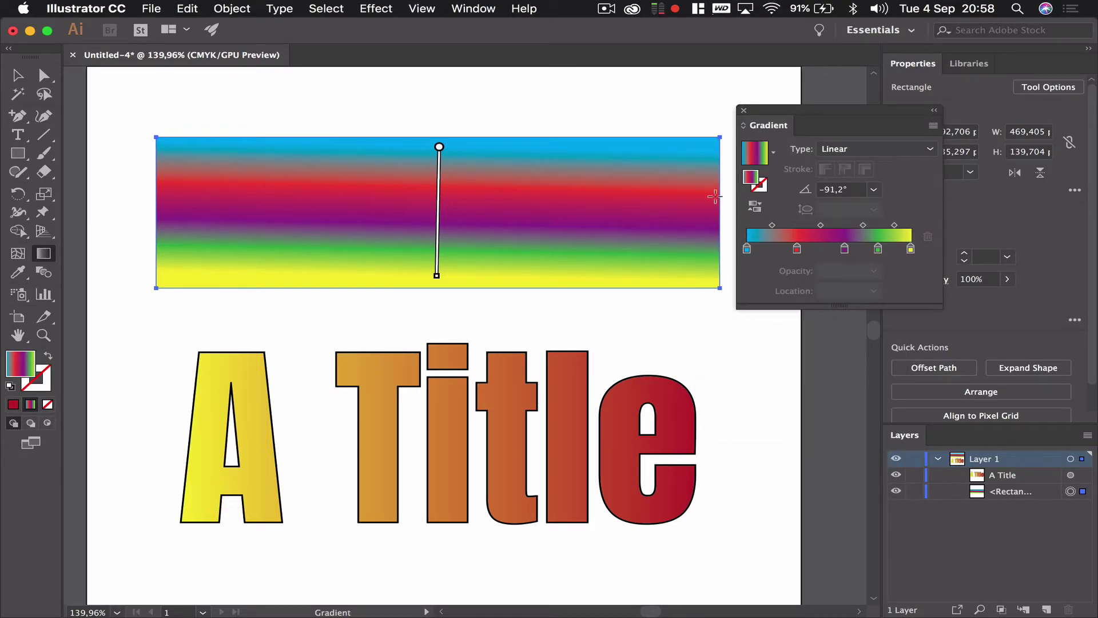
{"action": "left_click", "coordinate": [889, 149]}
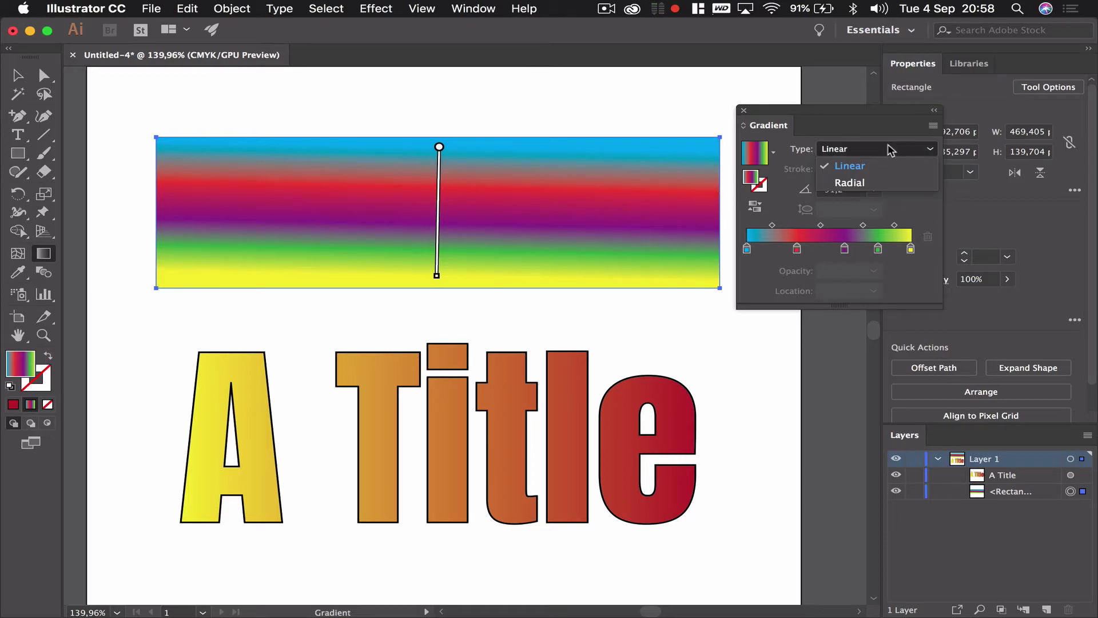
{"action": "left_click", "coordinate": [890, 182]}
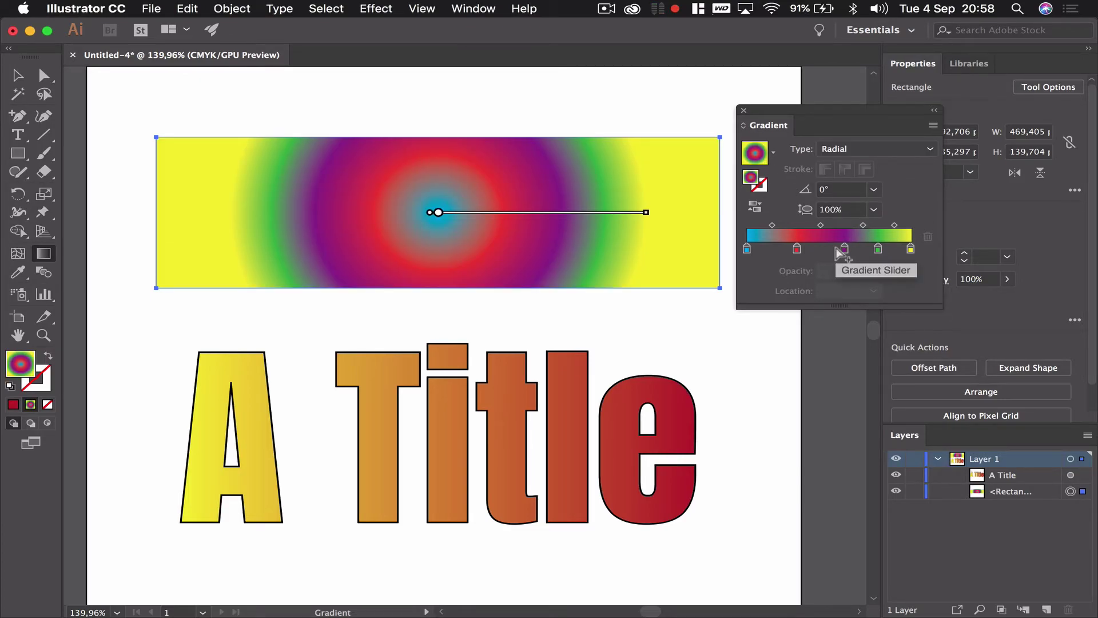